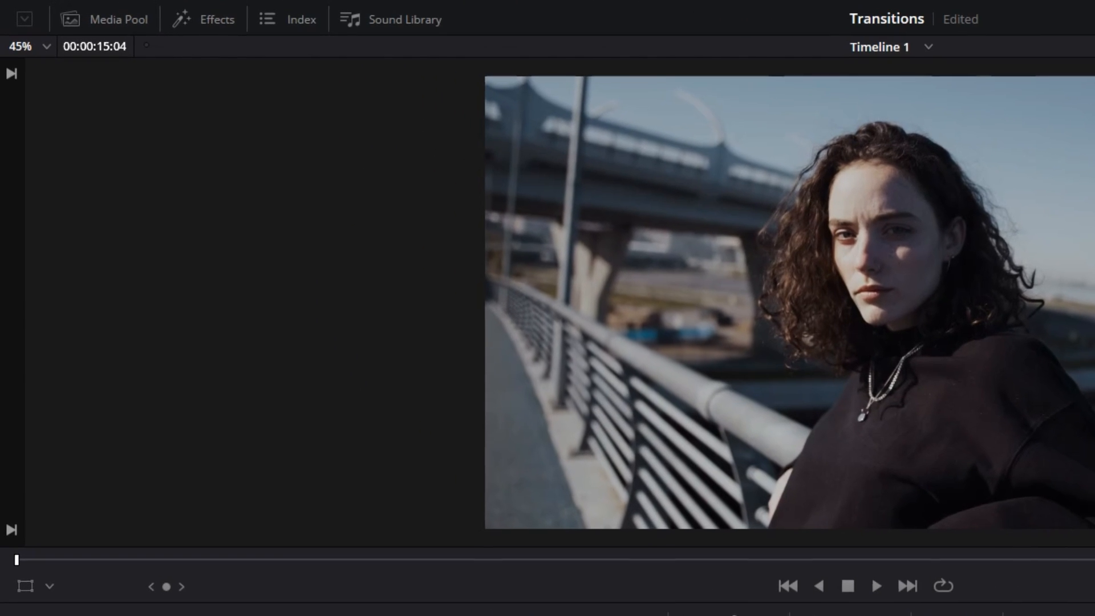
# - Open the Effects library showing the Video Transitions list
pyautogui.click(225, 27)
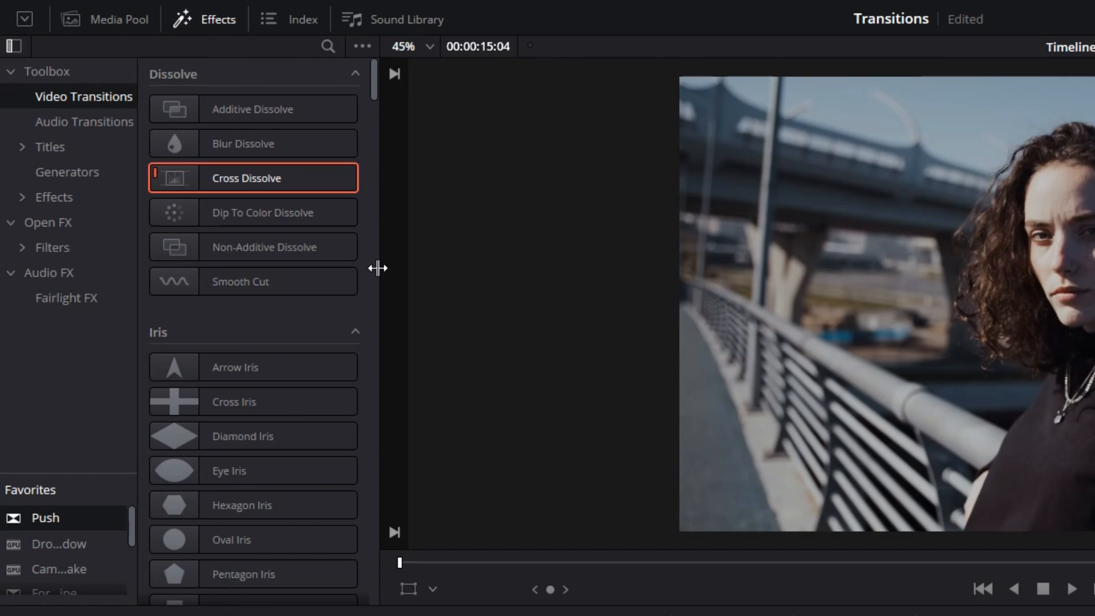
# - Move the playhead to the cut at 01:00:04:13 between the two Video 1 clips
pyautogui.moveTo(370, 83); pyautogui.dragTo(402, 48)
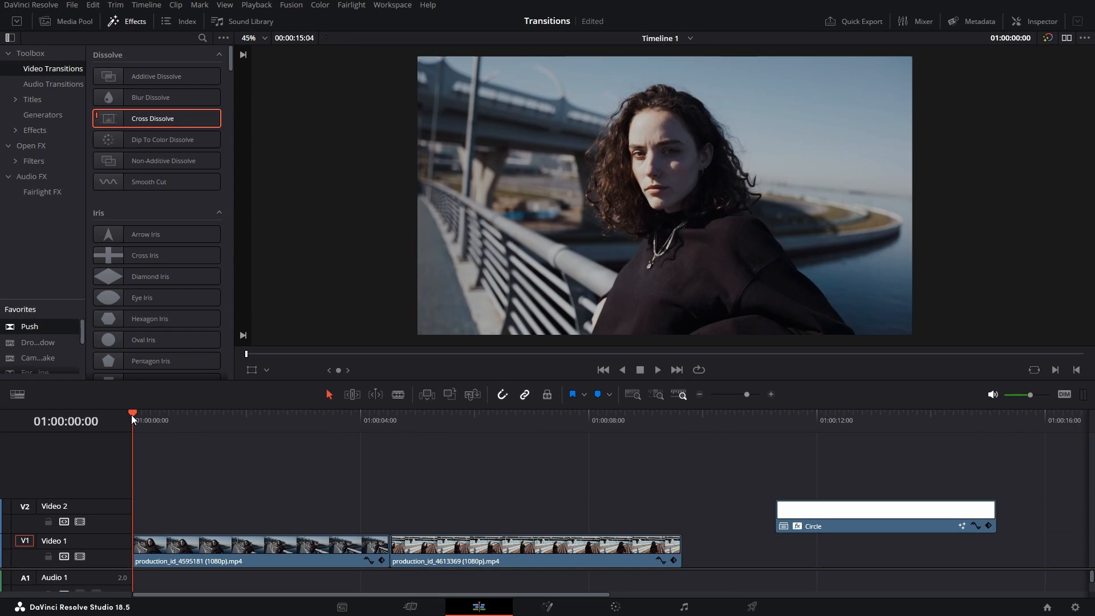
pyautogui.moveTo(131, 415); pyautogui.dragTo(382, 422)
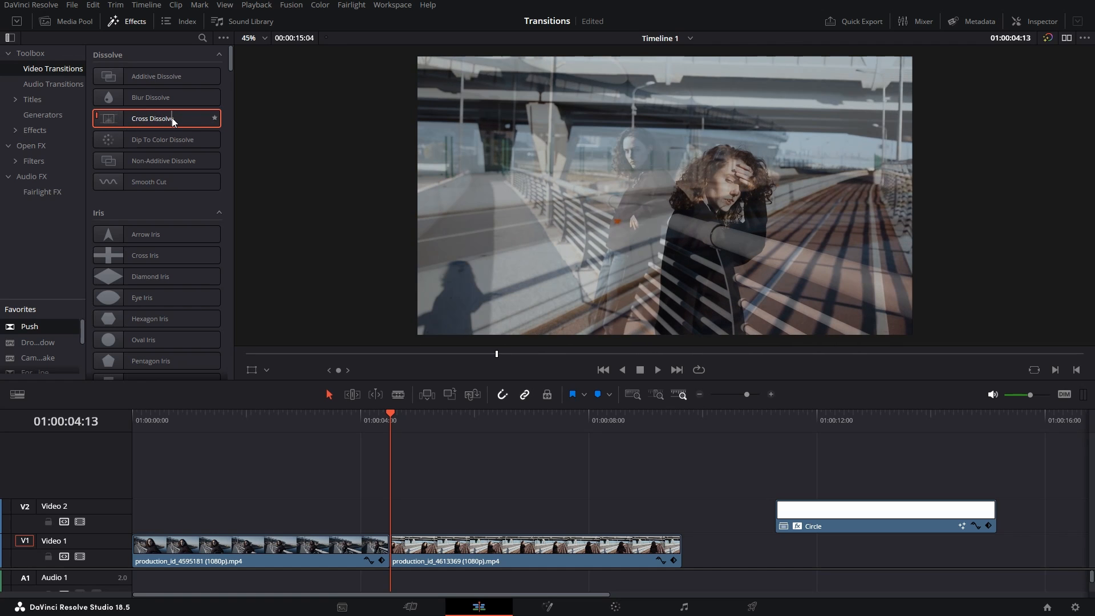
pyautogui.moveTo(172, 118); pyautogui.dragTo(393, 546)
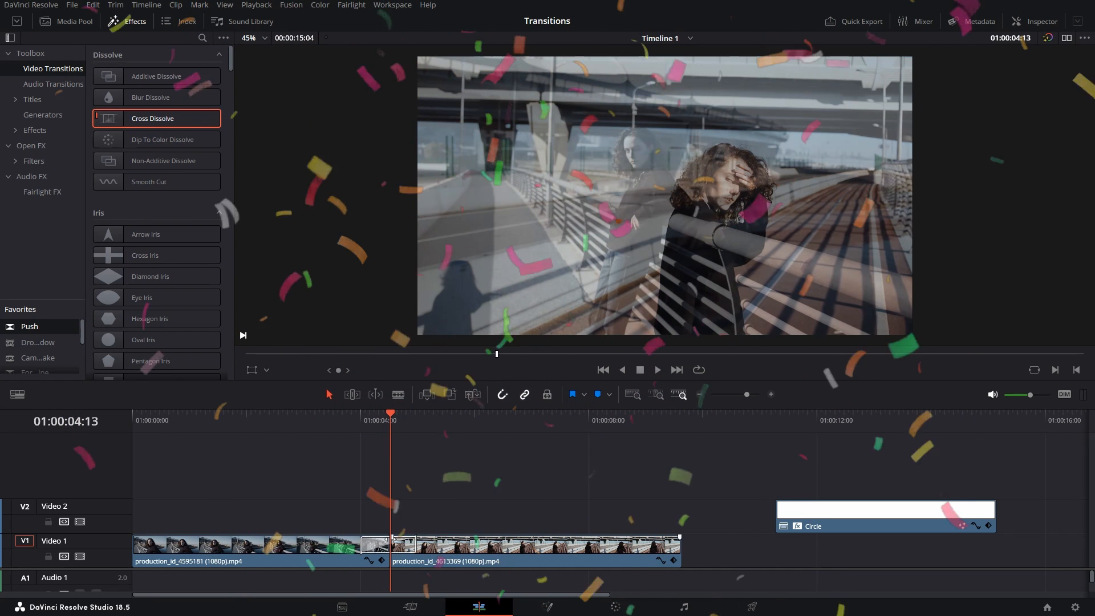
pyautogui.click(343, 422)
pyautogui.press('space')
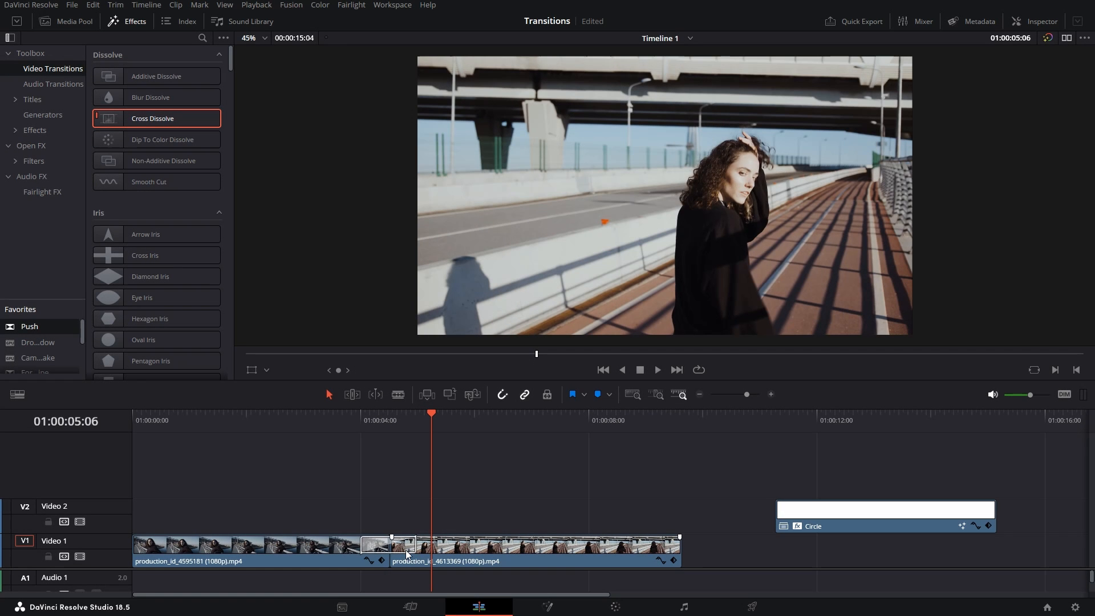
pyautogui.click(405, 549)
pyautogui.press('Delete')
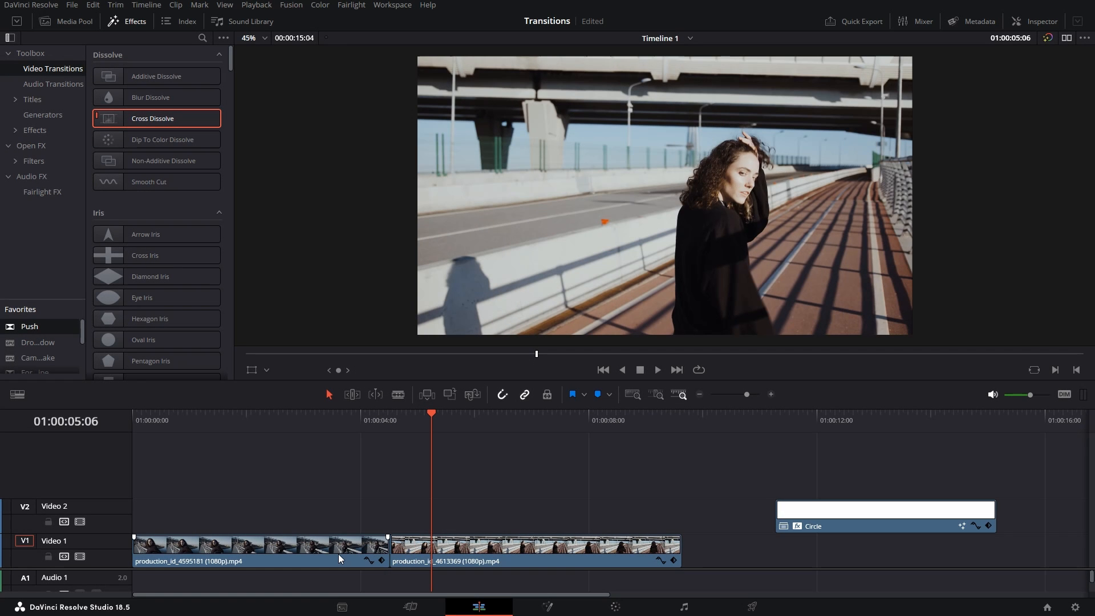
# - Move the first clip to Video 2, shift the second clip later, and add a Cross Dissolve to its end
pyautogui.moveTo(338, 554); pyautogui.dragTo(525, 549)
pyautogui.click(484, 495)
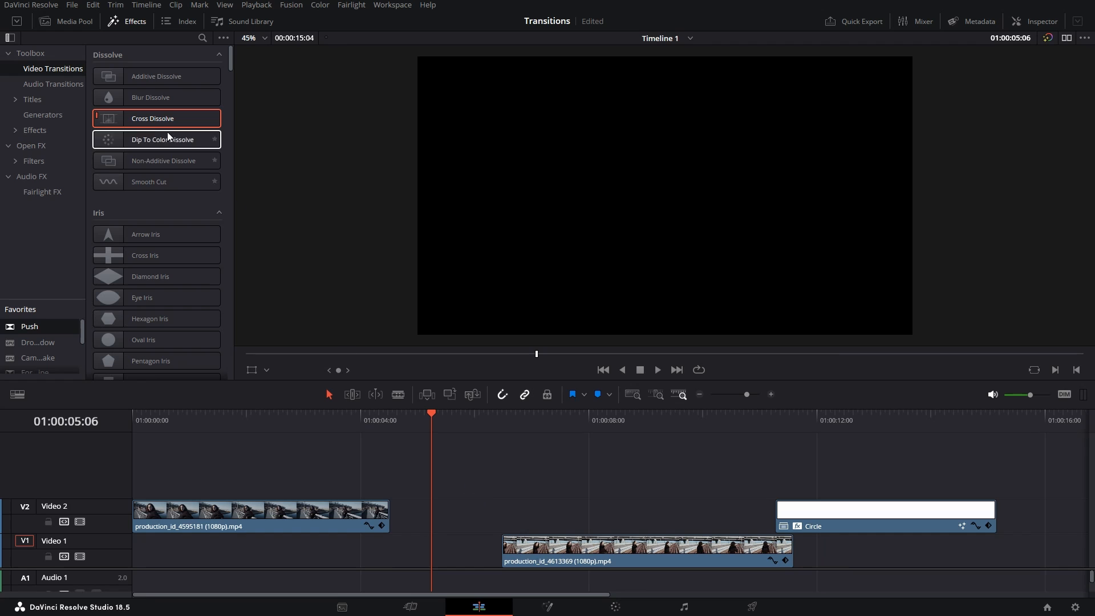
pyautogui.moveTo(148, 118); pyautogui.dragTo(388, 501)
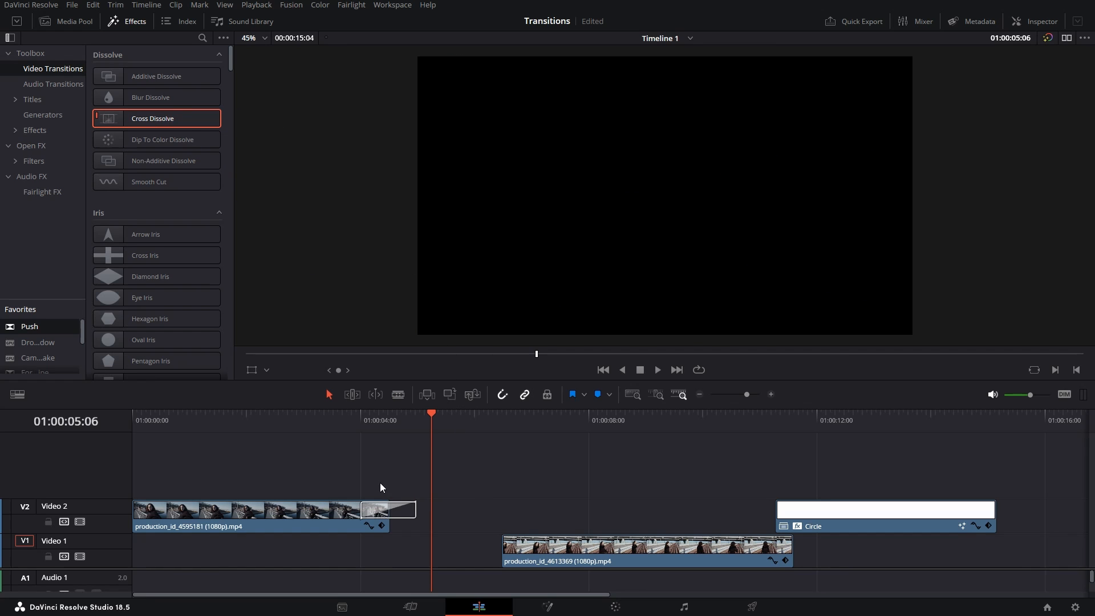
# - Play back the fade at the end of the Video 2 clip
pyautogui.click(366, 419)
pyautogui.hotkey('ctrl', '=')
pyautogui.press('space')
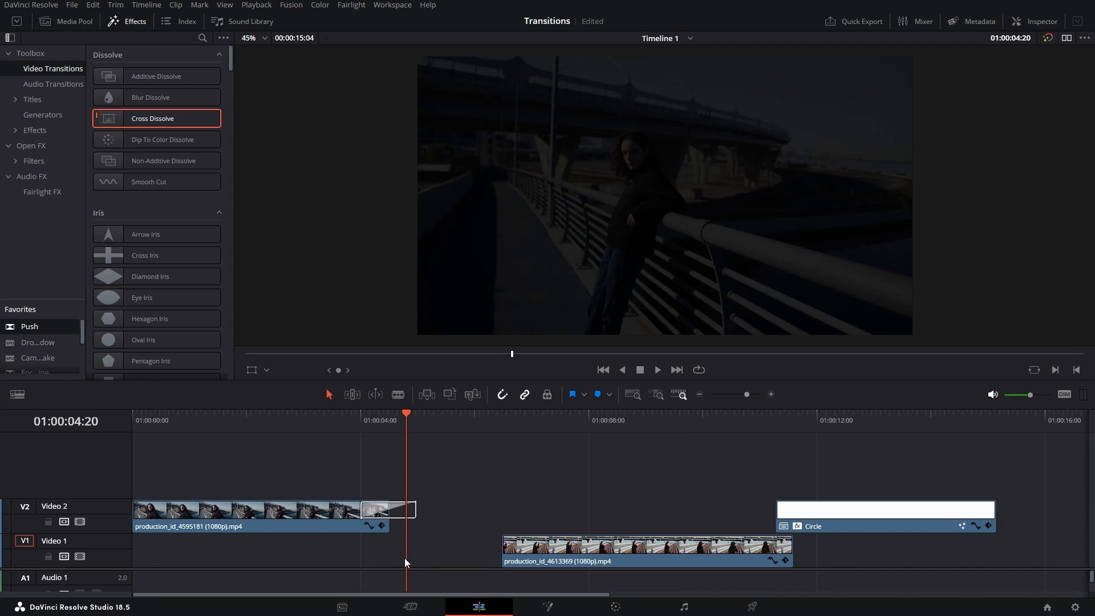
pyautogui.scroll(2, 799, 513)
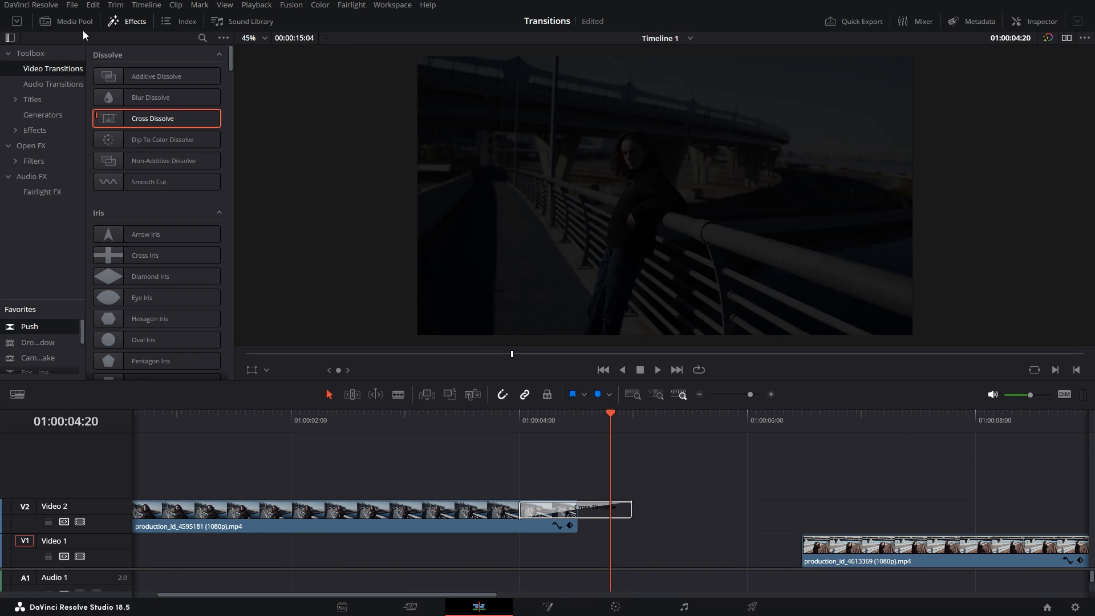
# - Scrub the first clip's source footage from the Media Pool, then select the Video 2 Cross Dissolve
pyautogui.click(83, 27)
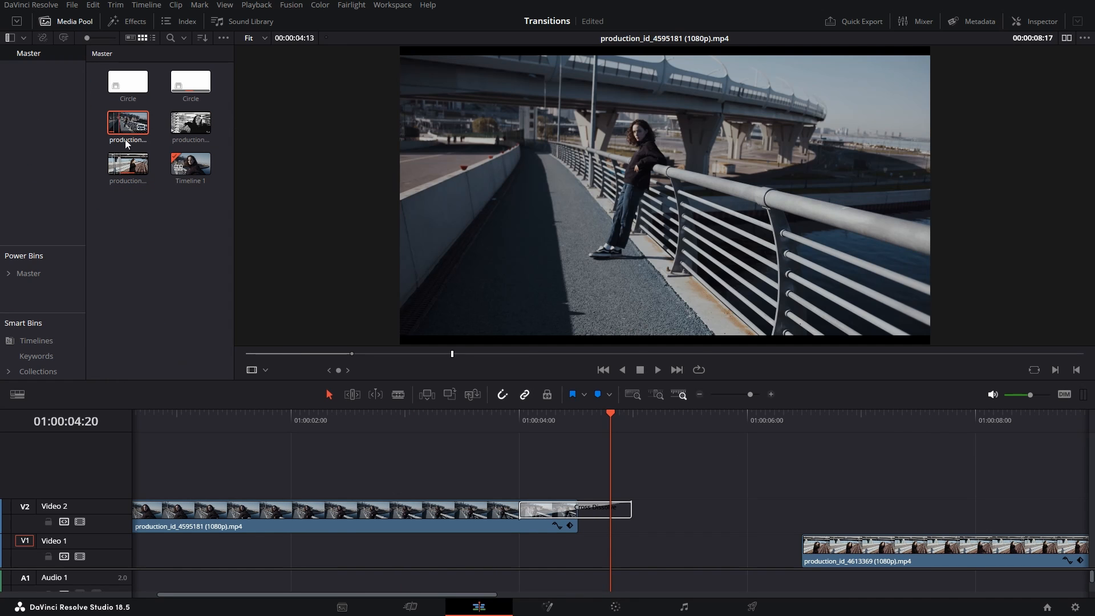
pyautogui.click(126, 141)
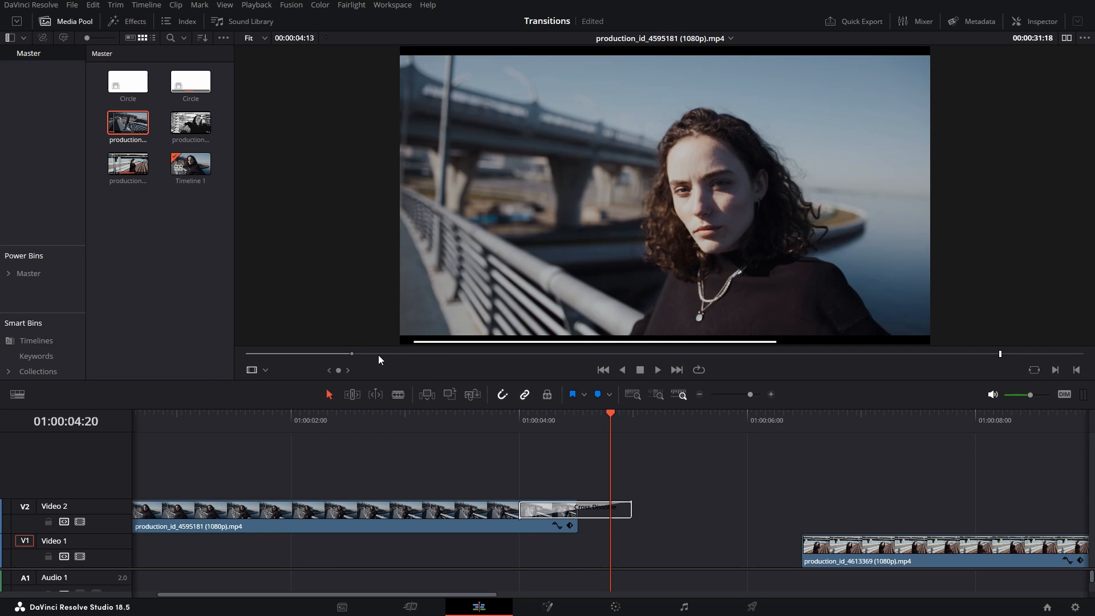
pyautogui.moveTo(375, 353); pyautogui.dragTo(753, 353)
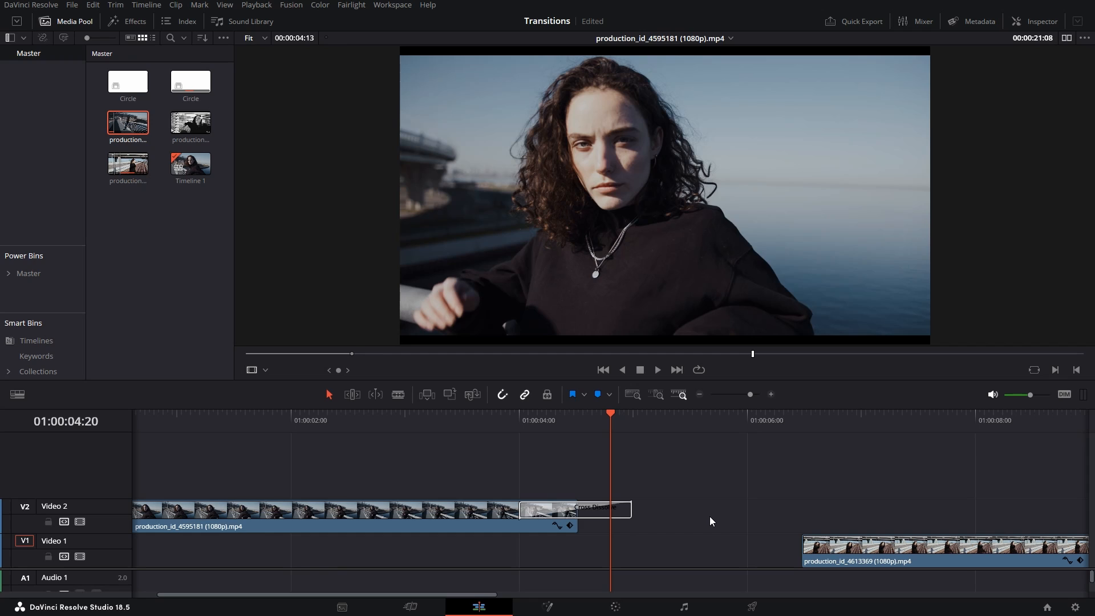
pyautogui.click(681, 402)
pyautogui.click(407, 509)
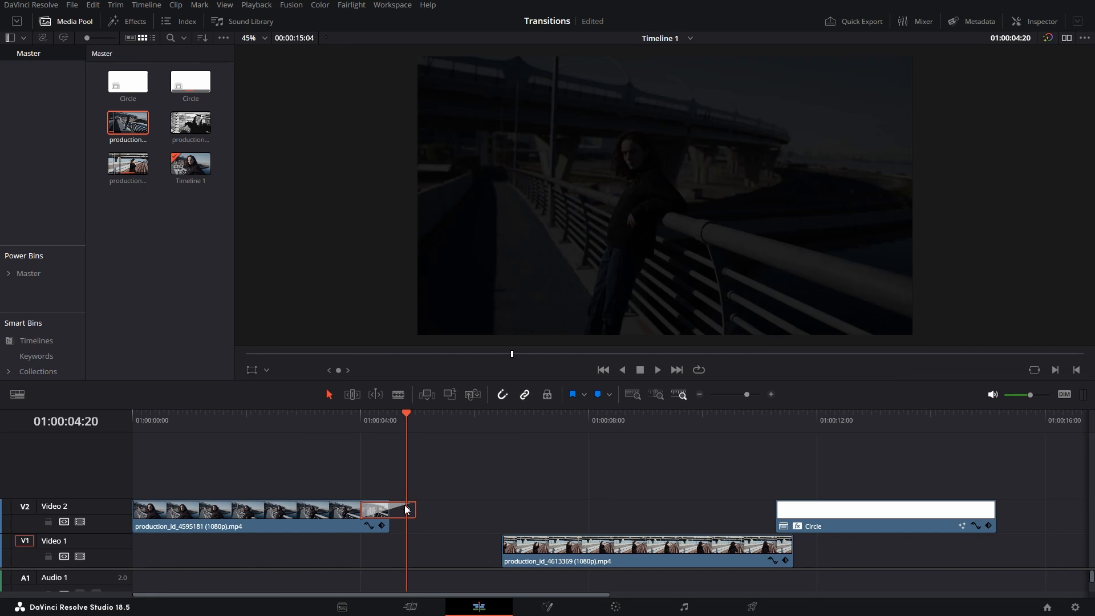
# - Delete the Video 2 dissolve and butt both clips together on Video 1
pyautogui.press('Delete')
pyautogui.moveTo(353, 521); pyautogui.dragTo(354, 551)
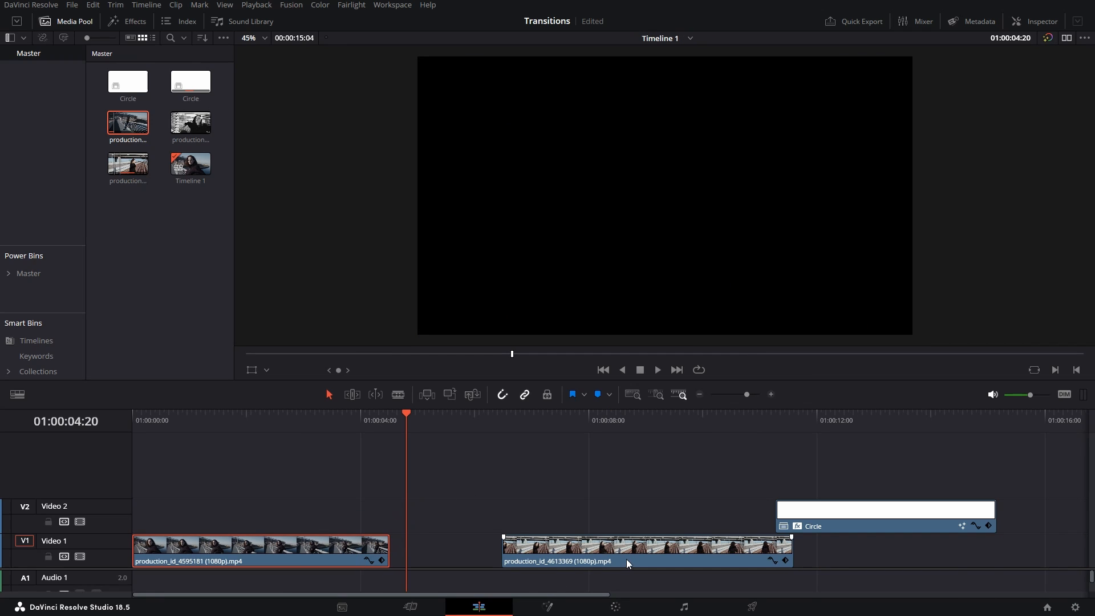
pyautogui.moveTo(628, 561); pyautogui.dragTo(515, 564)
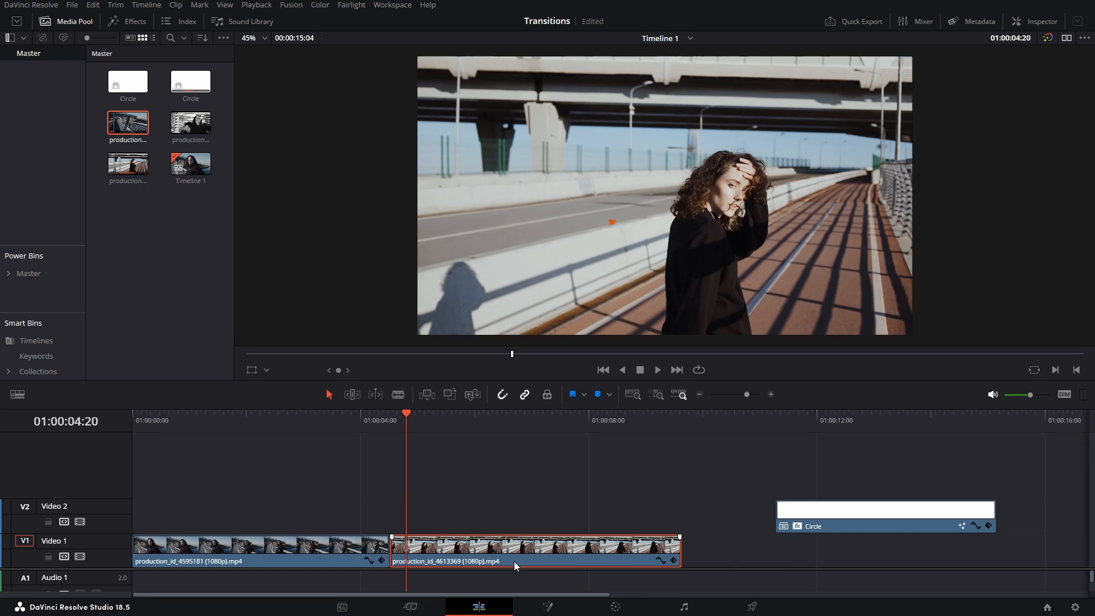
# - Add a Cross Dissolve to the junction between the two Video 1 clips
pyautogui.click(124, 21)
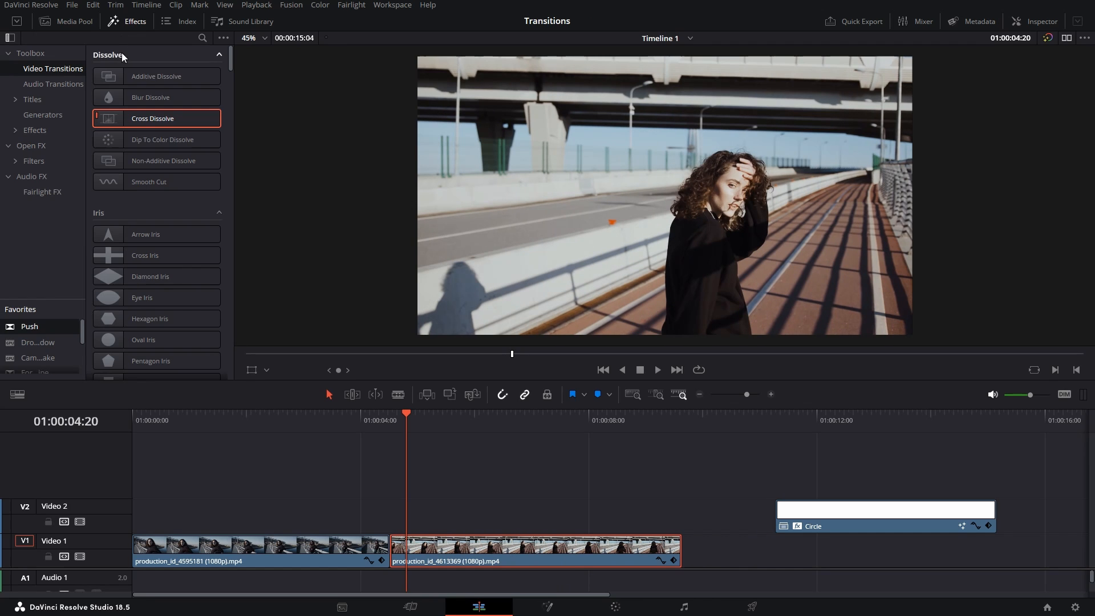
pyautogui.moveTo(142, 119); pyautogui.dragTo(397, 535)
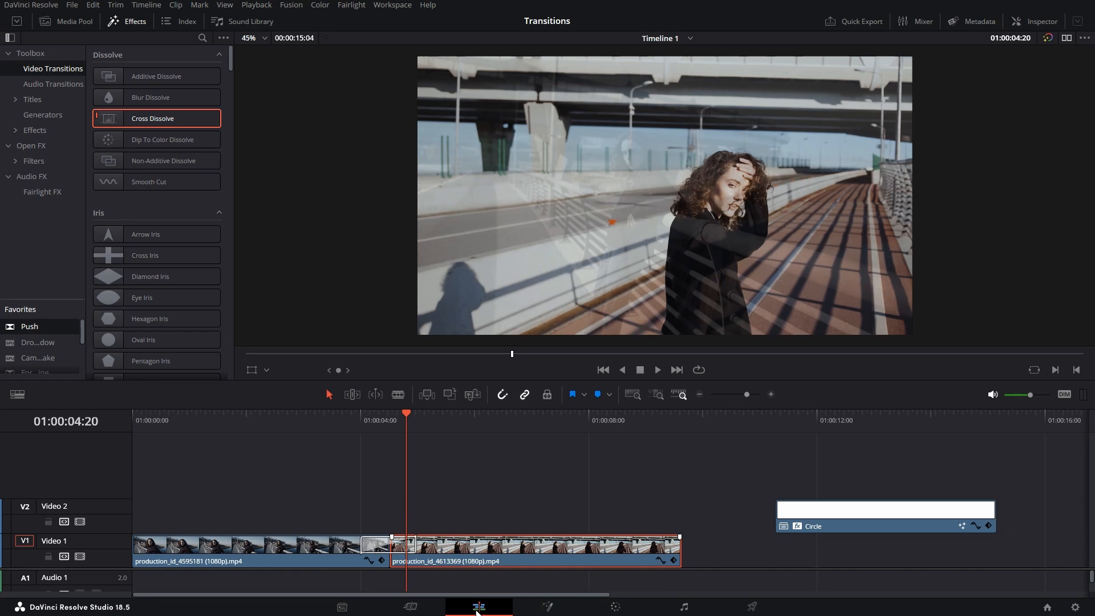
pyautogui.click(270, 545)
pyautogui.click(537, 548)
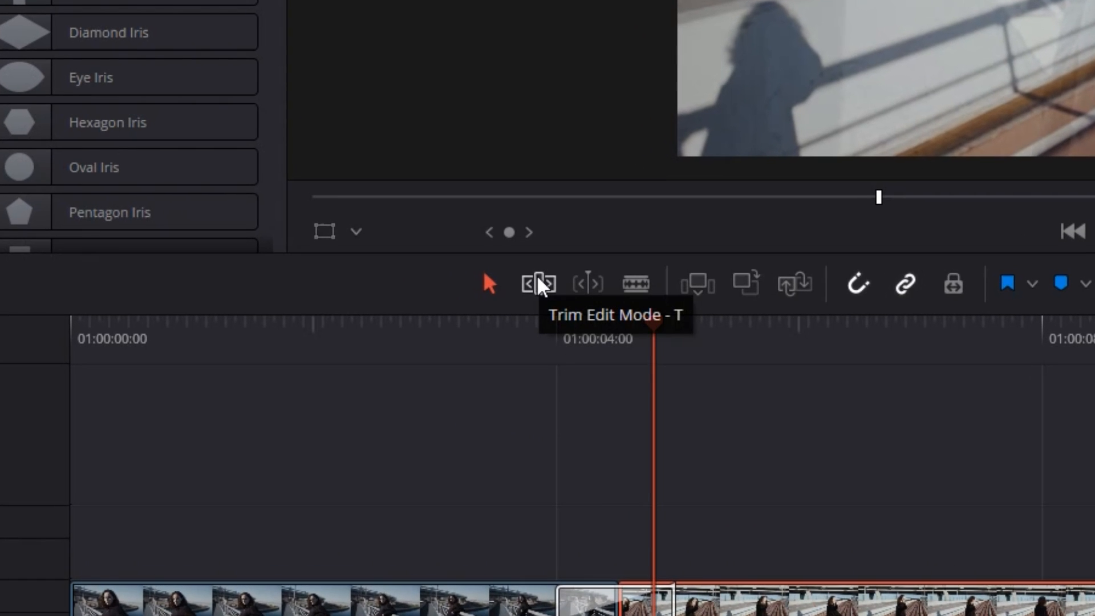
pyautogui.press('t')
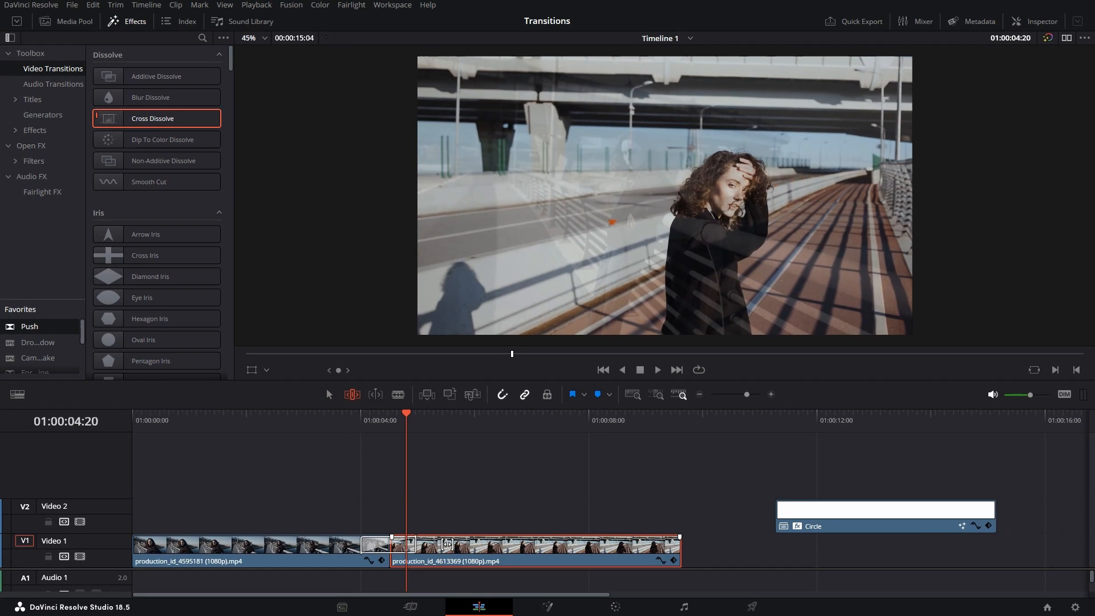
pyautogui.moveTo(533, 561); pyautogui.dragTo(533, 561)
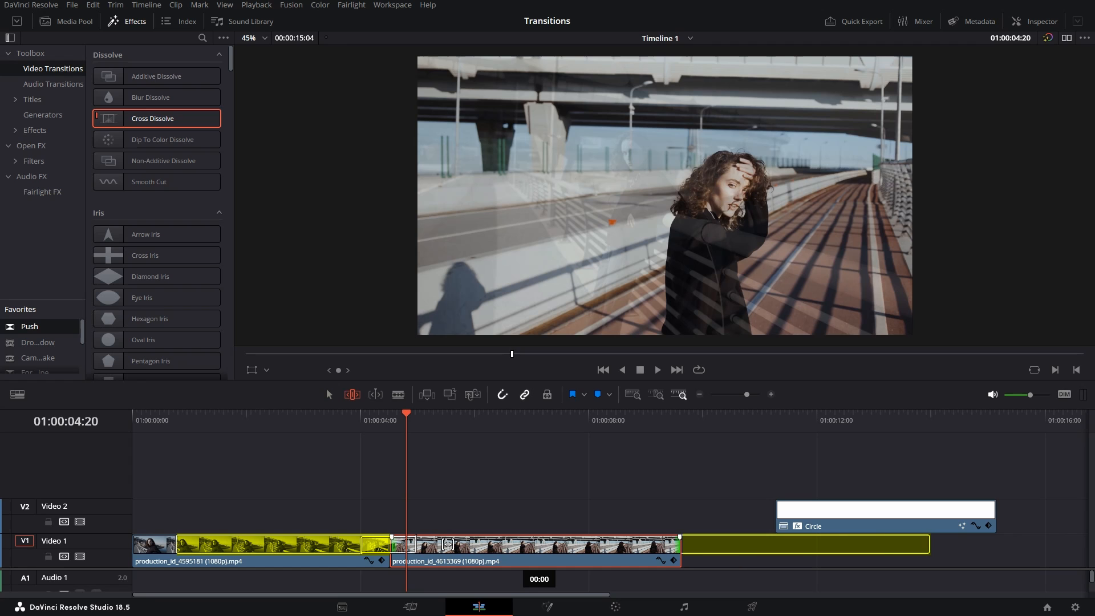
pyautogui.moveTo(448, 544)
pyautogui.mouseDown()
pyautogui.moveTo(529, 542)
pyautogui.moveTo(449, 542)
pyautogui.moveTo(519, 542)
pyautogui.moveTo(468, 549)
pyautogui.mouseUp()
pyautogui.press('a')
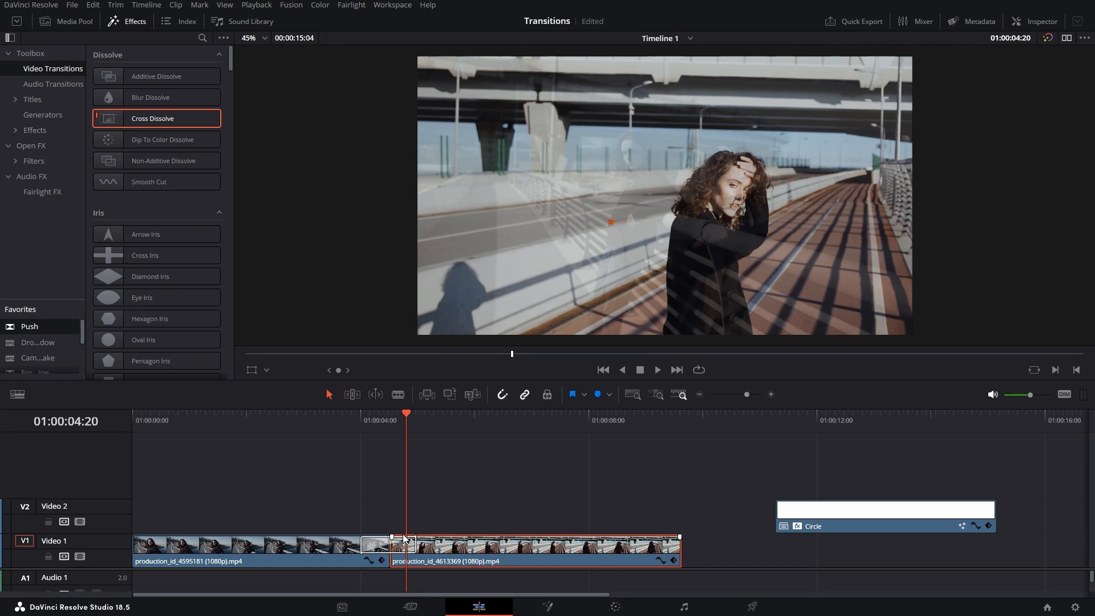
# - Delete the existing Cross Dissolve at the Video 1 clip junction
pyautogui.click(284, 543)
pyautogui.press('t')
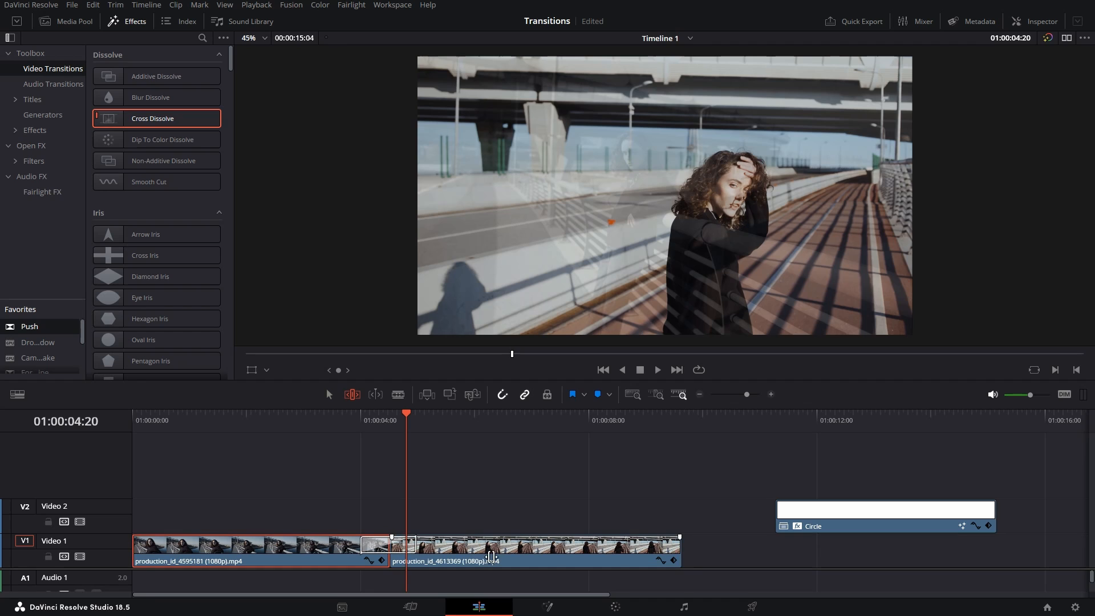
pyautogui.click(492, 556)
pyautogui.press('a')
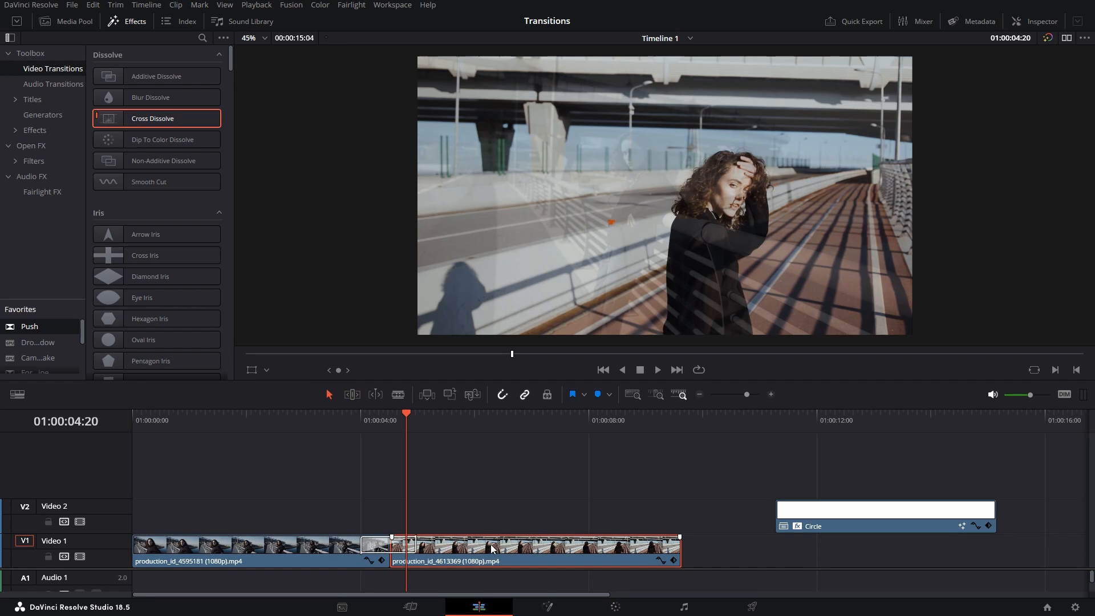
pyautogui.click(377, 540)
pyautogui.press('Delete')
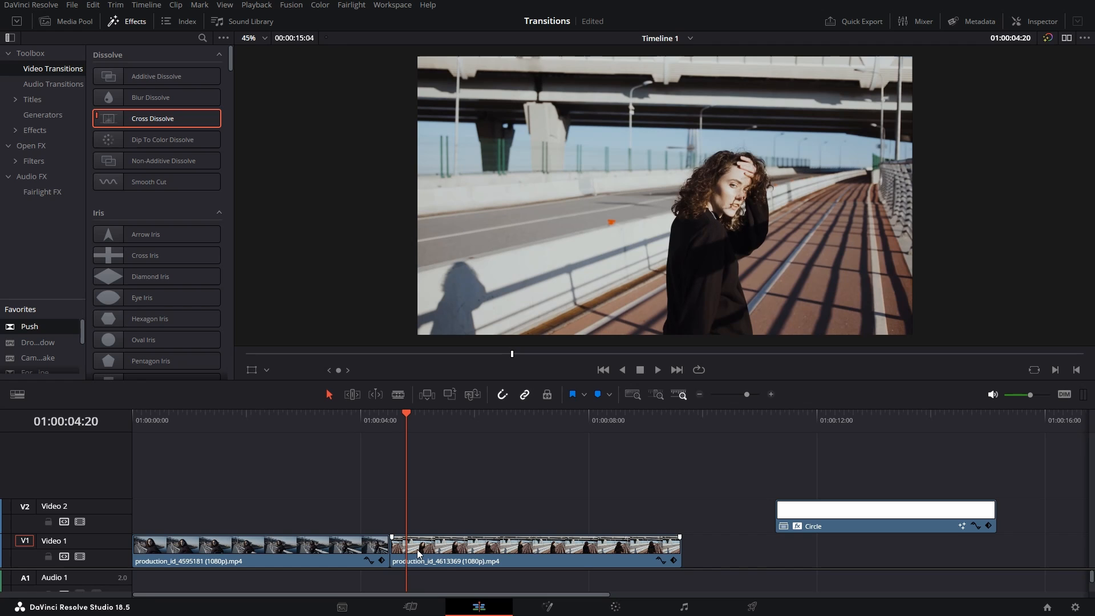
# - Slip the second clip's footage in Trim mode and add a new Cross Dissolve to the cut
pyautogui.press('t')
pyautogui.moveTo(422, 548); pyautogui.dragTo(675, 559)
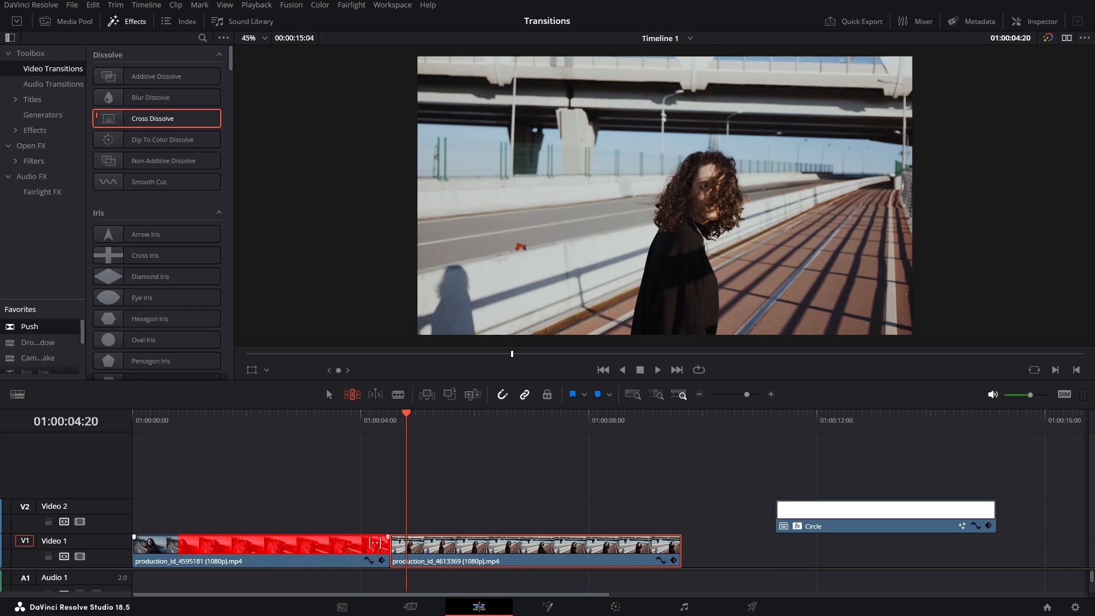
pyautogui.press('a')
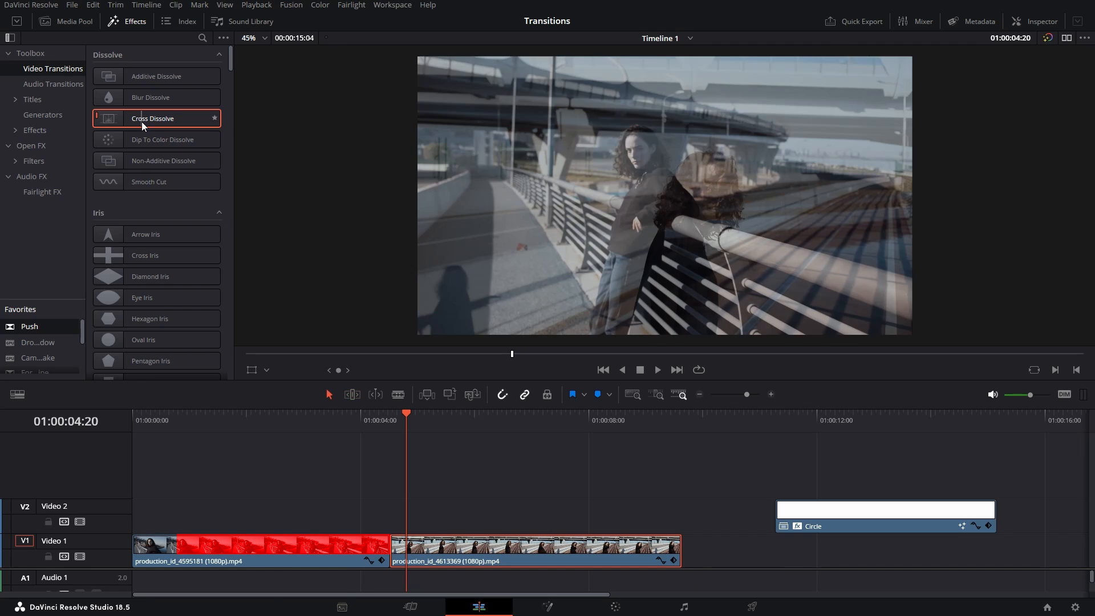
pyautogui.moveTo(142, 121); pyautogui.dragTo(389, 536)
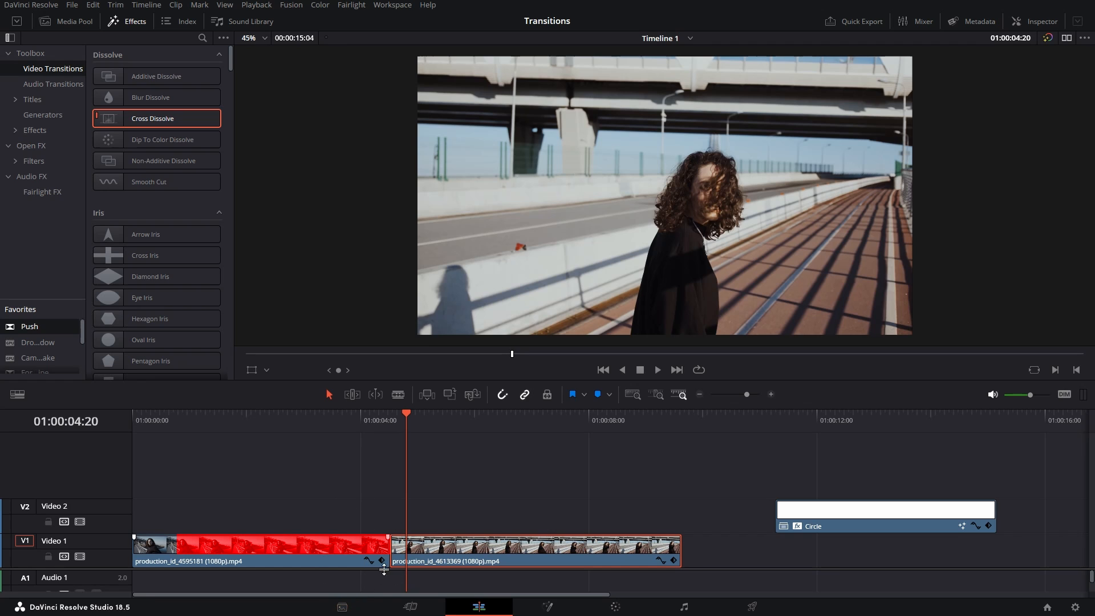
pyautogui.press('t')
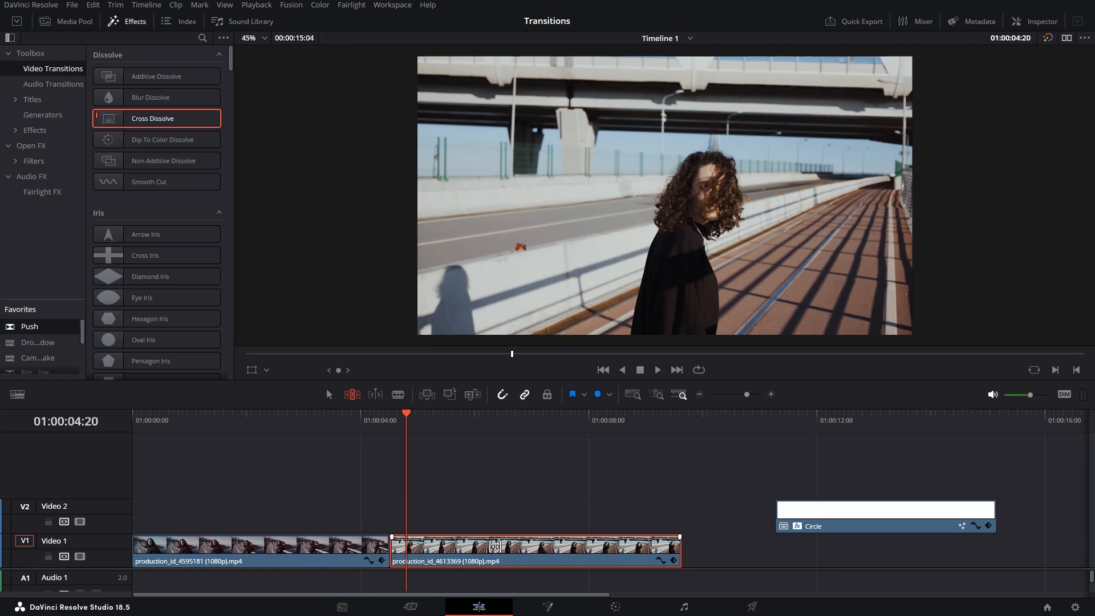
pyautogui.moveTo(495, 546); pyautogui.dragTo(430, 547)
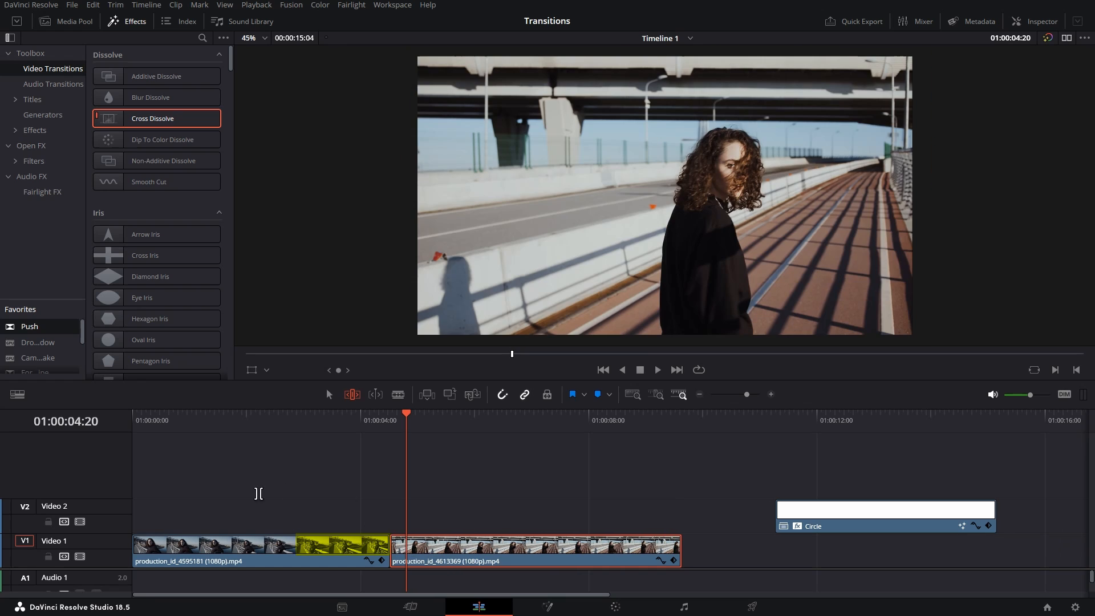
pyautogui.moveTo(118, 117); pyautogui.dragTo(394, 546)
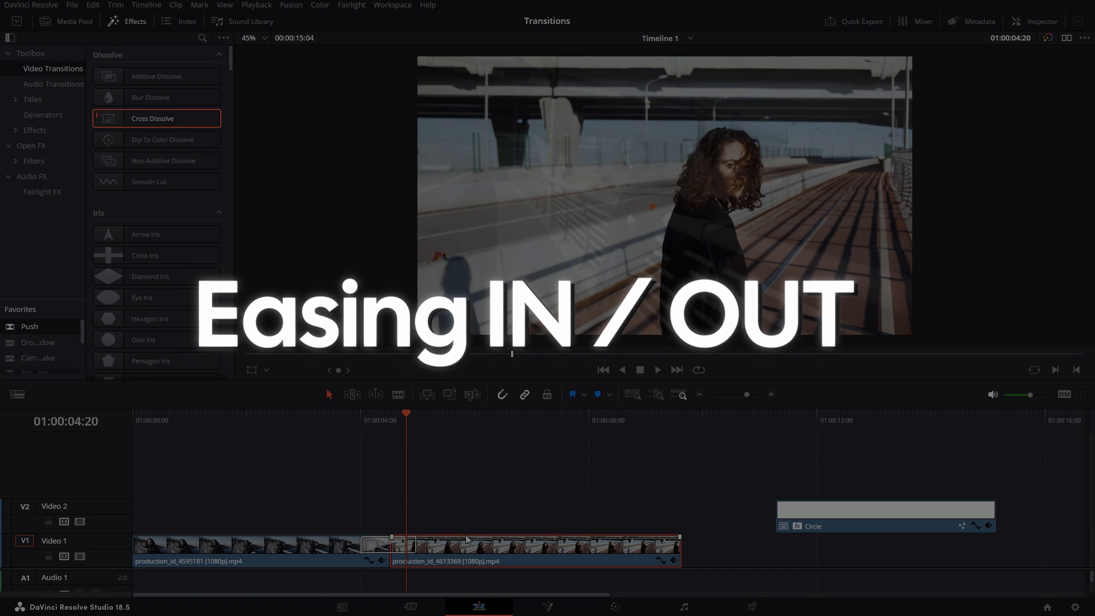
# - Delete the Cross Dissolve from the Video 1 cut and scroll the transitions to Motion
pyautogui.click(407, 544)
pyautogui.press('Delete')
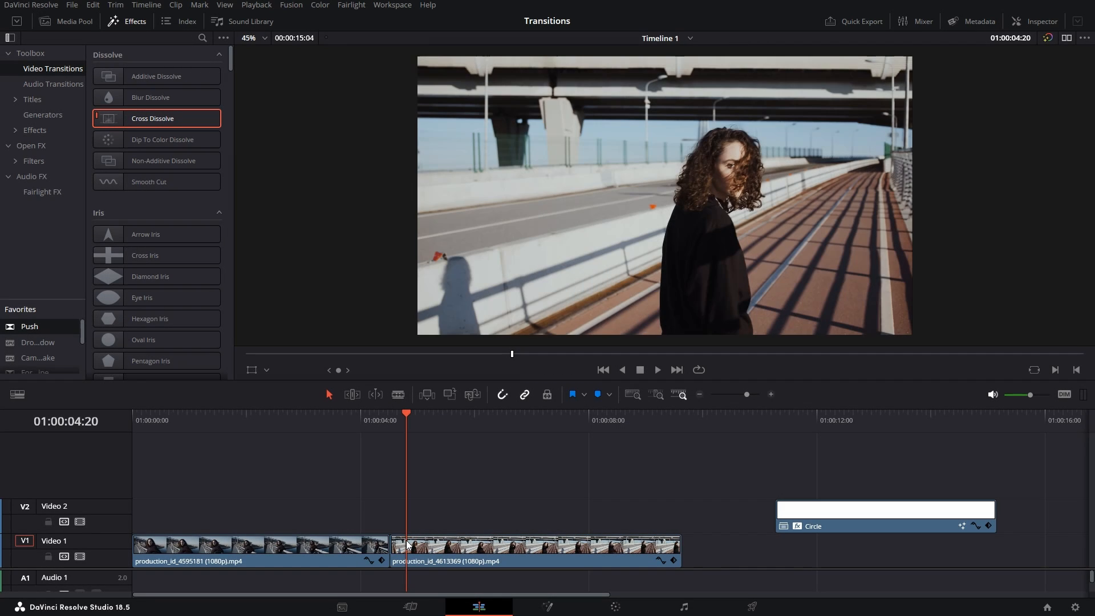
pyautogui.scroll(-5, 156, 274)
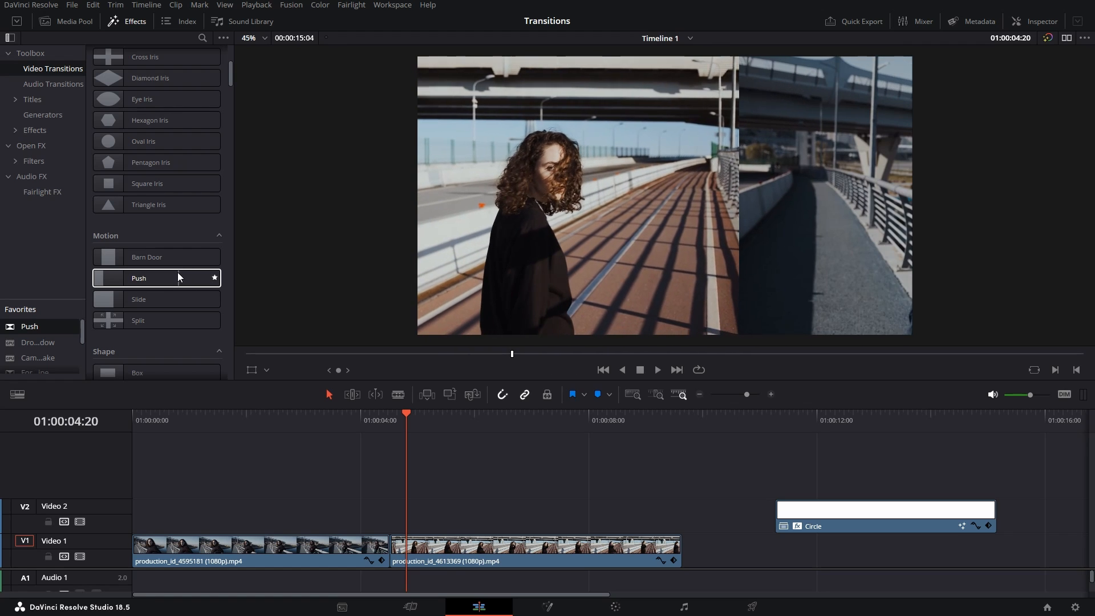
# - Drop a Push transition onto the Video 1 cut and play it back
pyautogui.moveTo(177, 272); pyautogui.dragTo(391, 546)
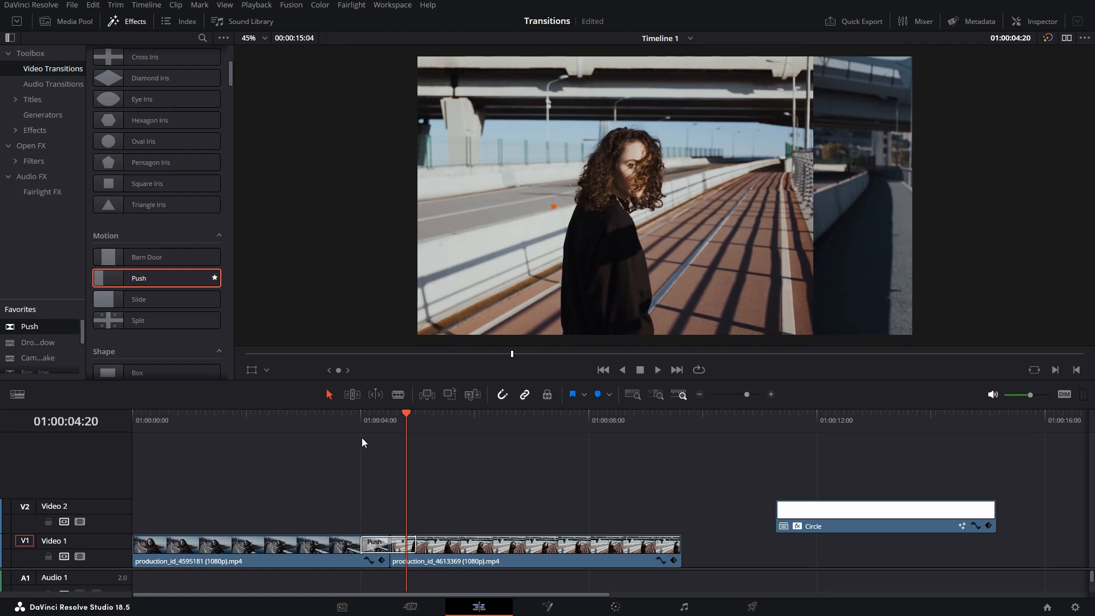
pyautogui.click(358, 423)
pyautogui.press('space')
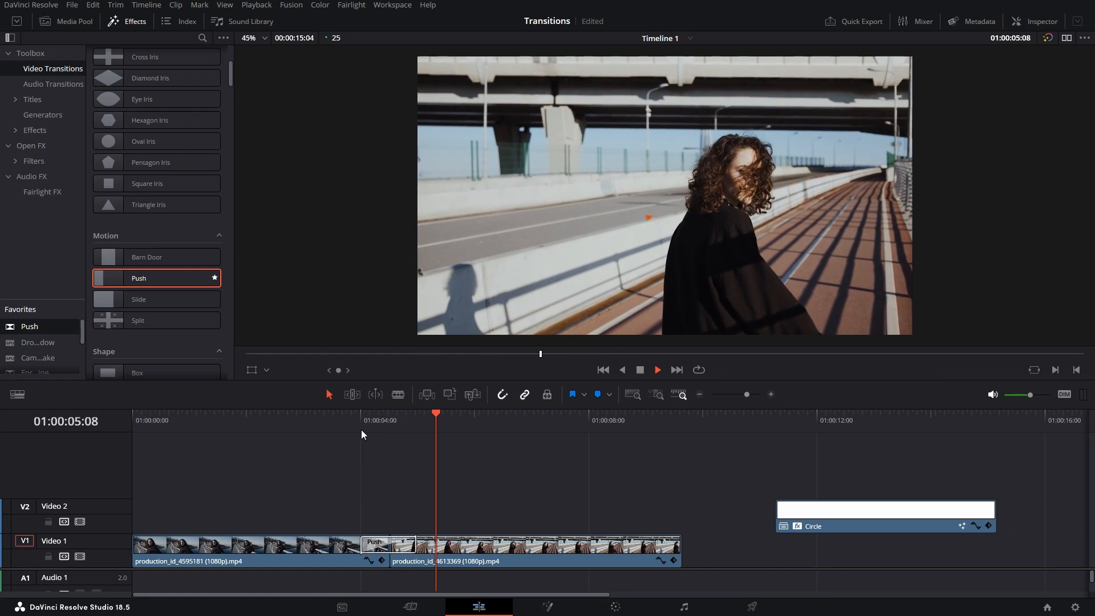
pyautogui.click(361, 430)
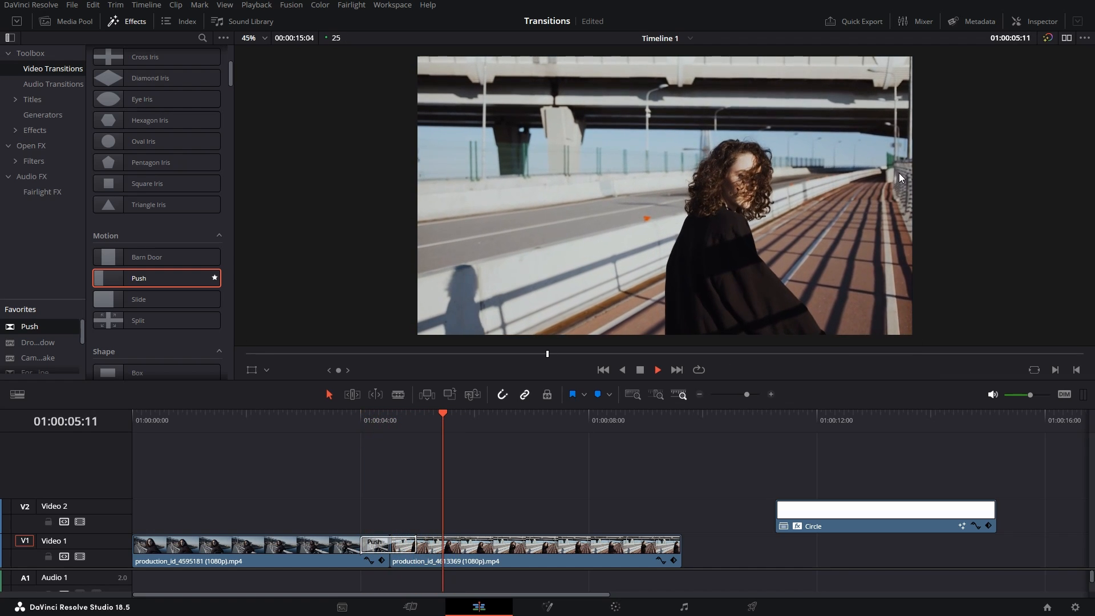
pyautogui.press('space')
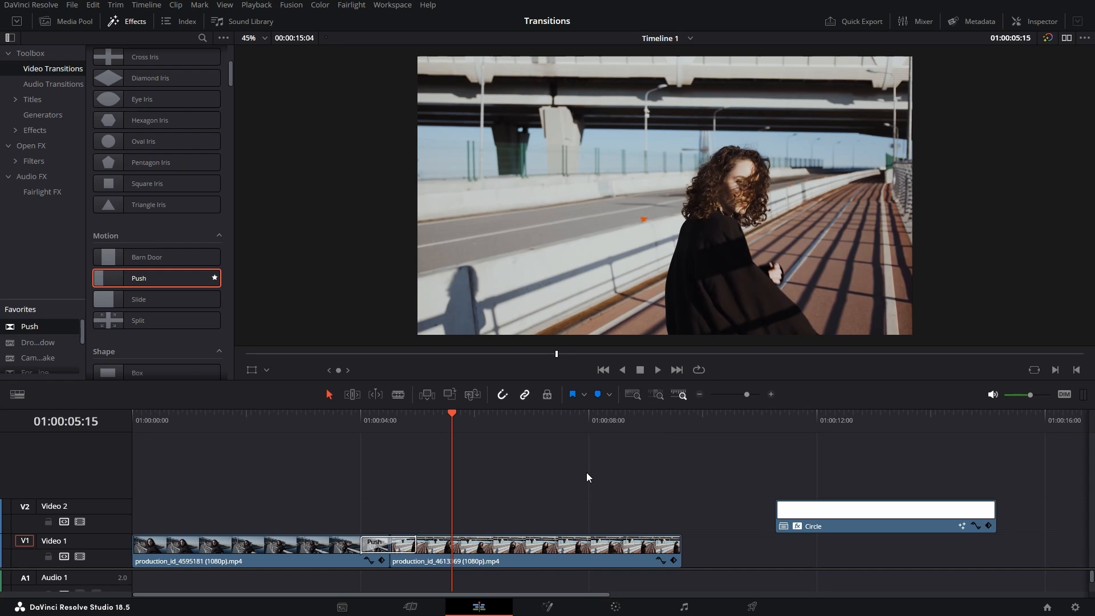
# - Open the Push transition's settings in the Inspector (Push Left, 1.0 second)
pyautogui.moveTo(398, 546); pyautogui.dragTo(398, 546)
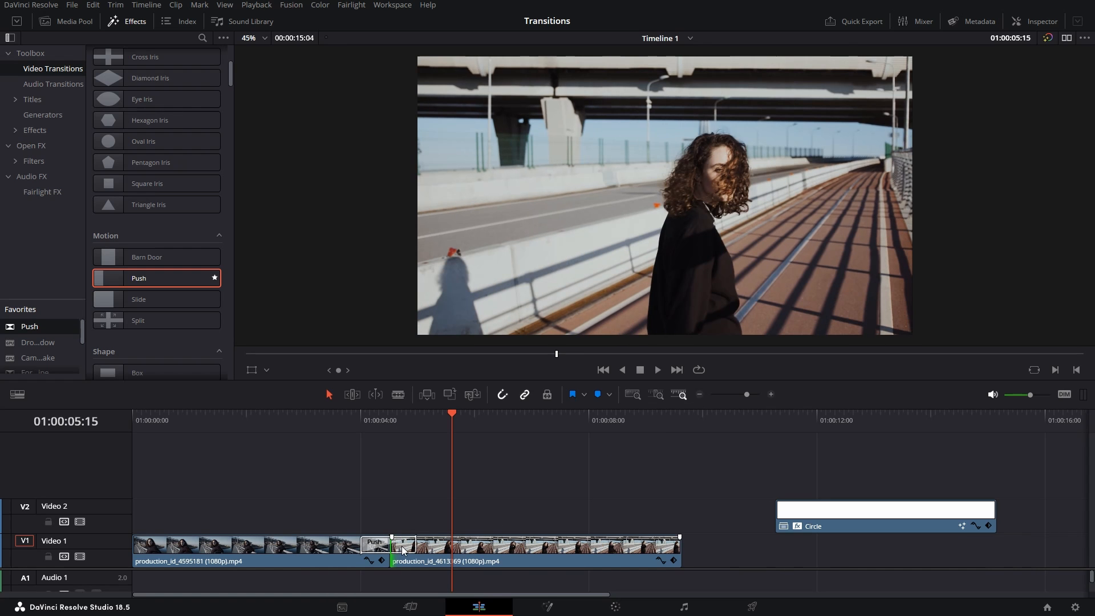
pyautogui.click(404, 546)
pyautogui.click(1026, 22)
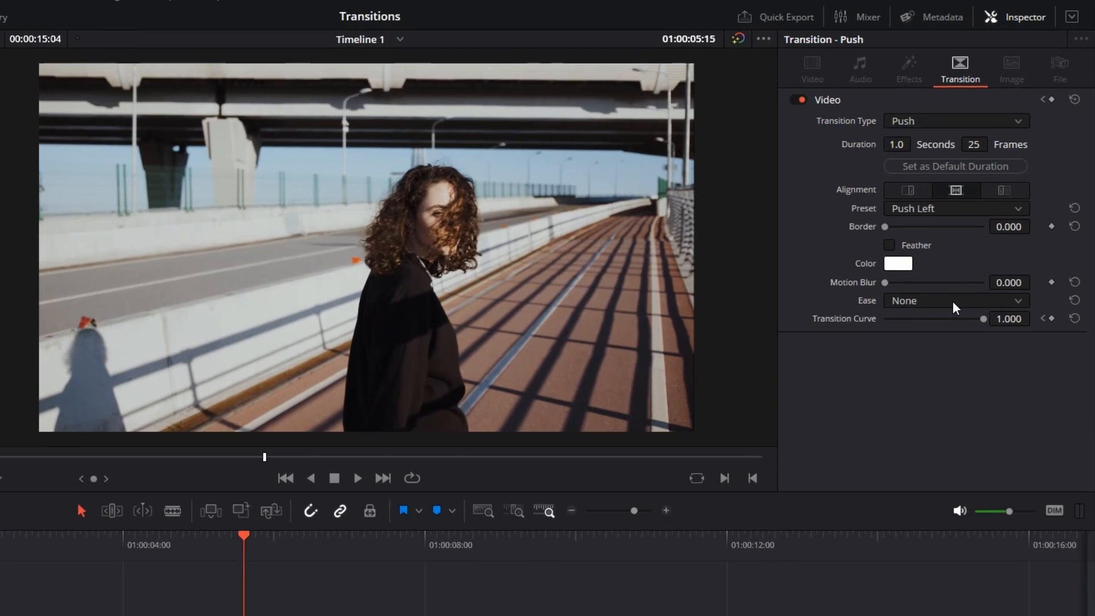
# - Set the Push transition's Ease to In & Out and play it back
pyautogui.click(987, 236)
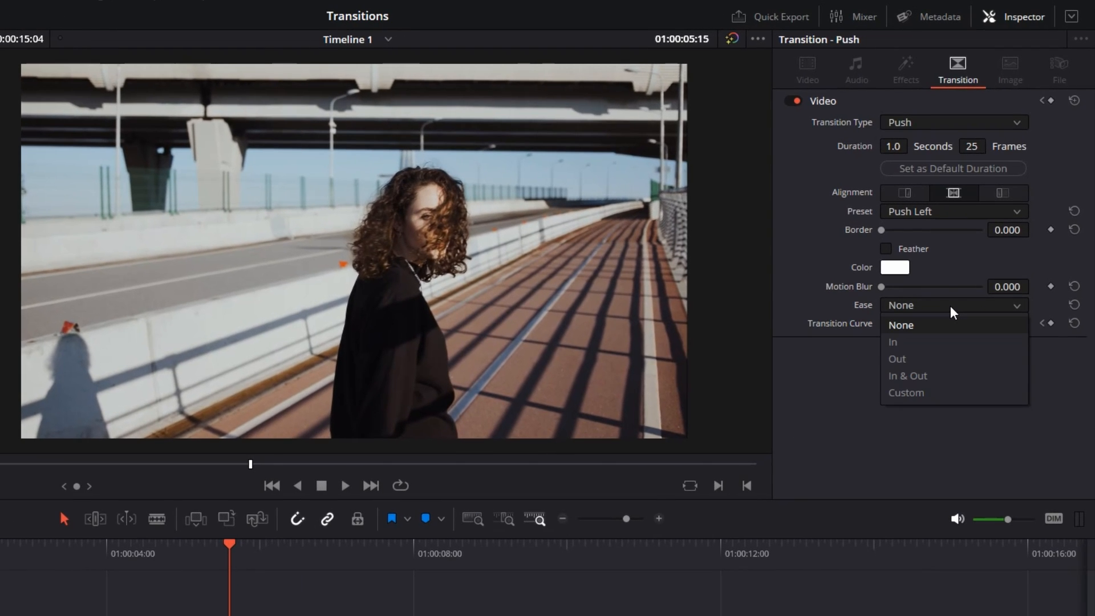
pyautogui.click(919, 378)
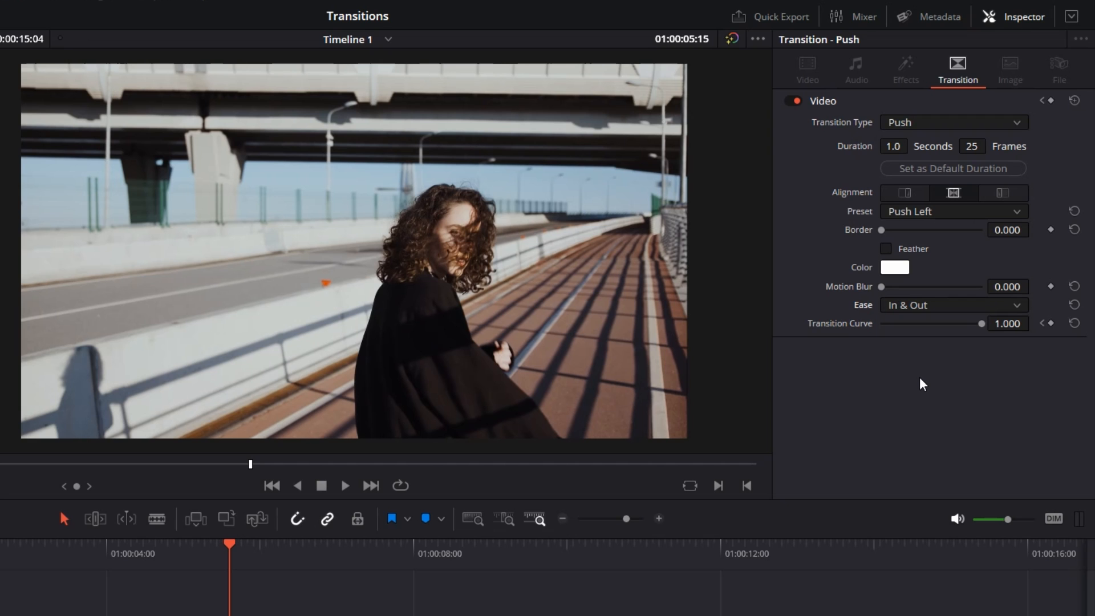
pyautogui.click(52, 556)
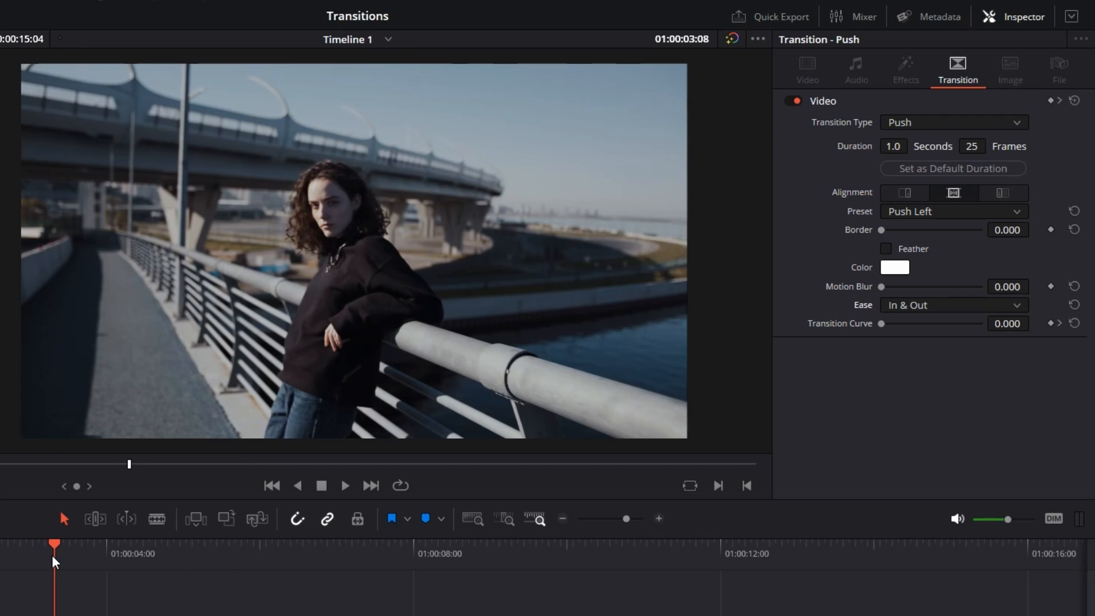
pyautogui.press('space')
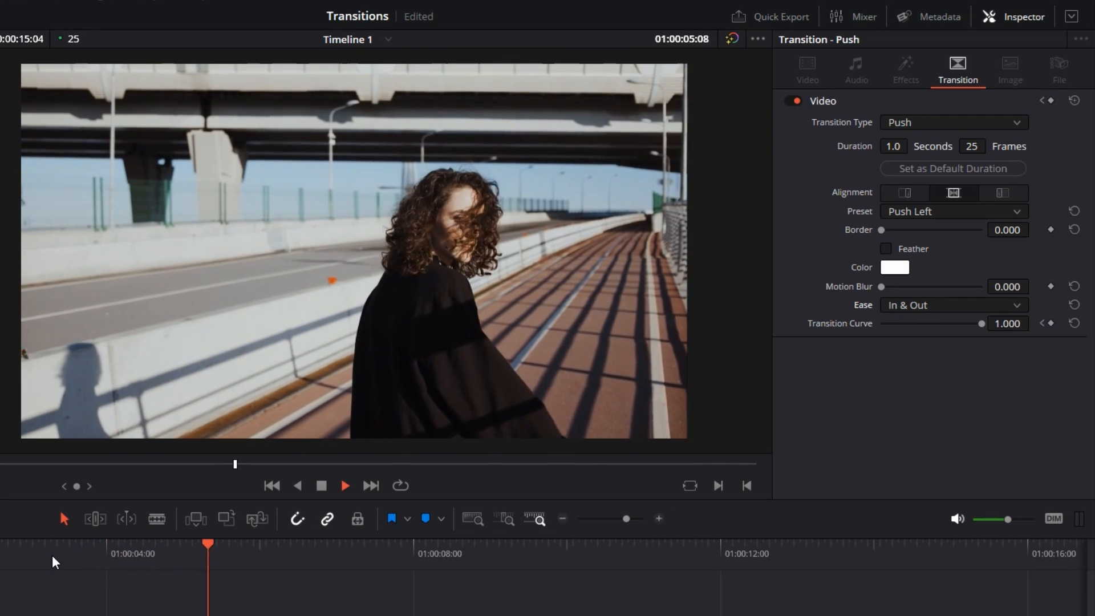
pyautogui.press('space')
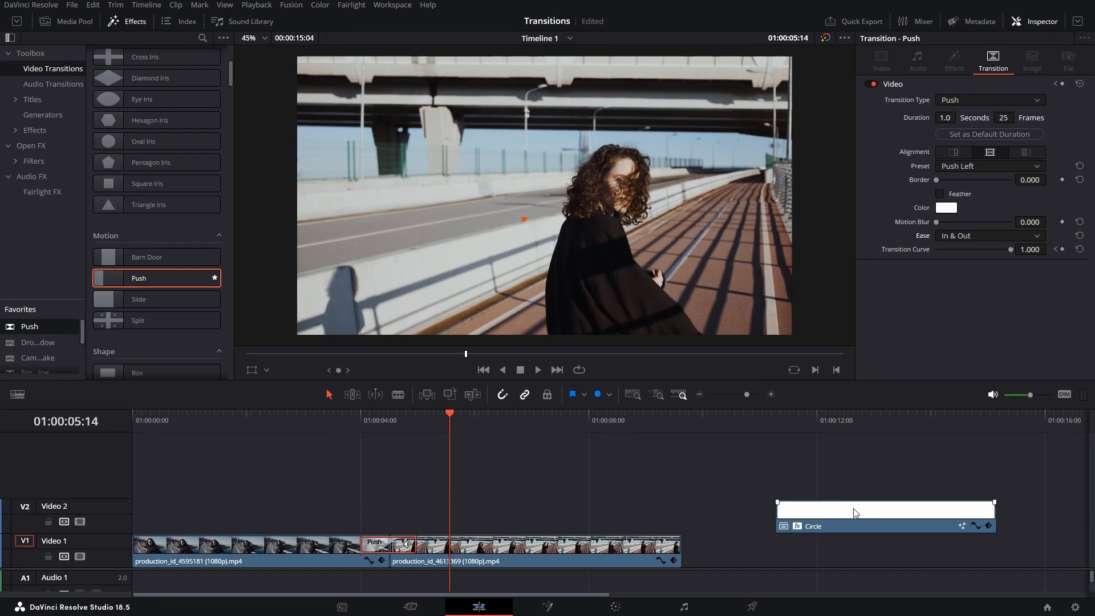
# - Move the Circle clip earlier on Video 2, preview it, and save the project
pyautogui.moveTo(854, 512); pyautogui.dragTo(592, 513)
pyautogui.click(518, 416)
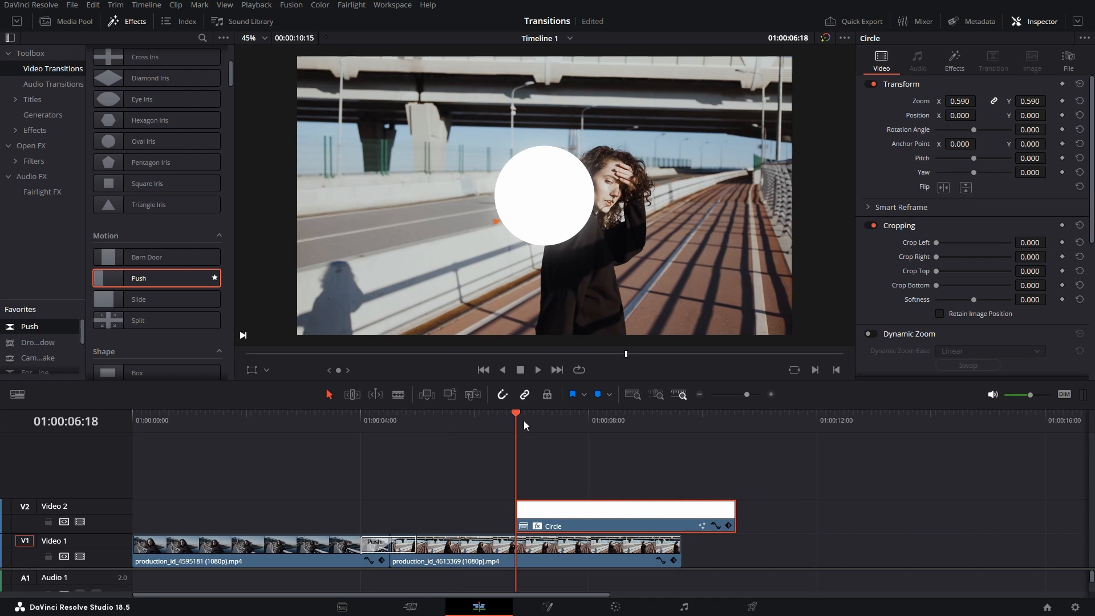
pyautogui.press('space')
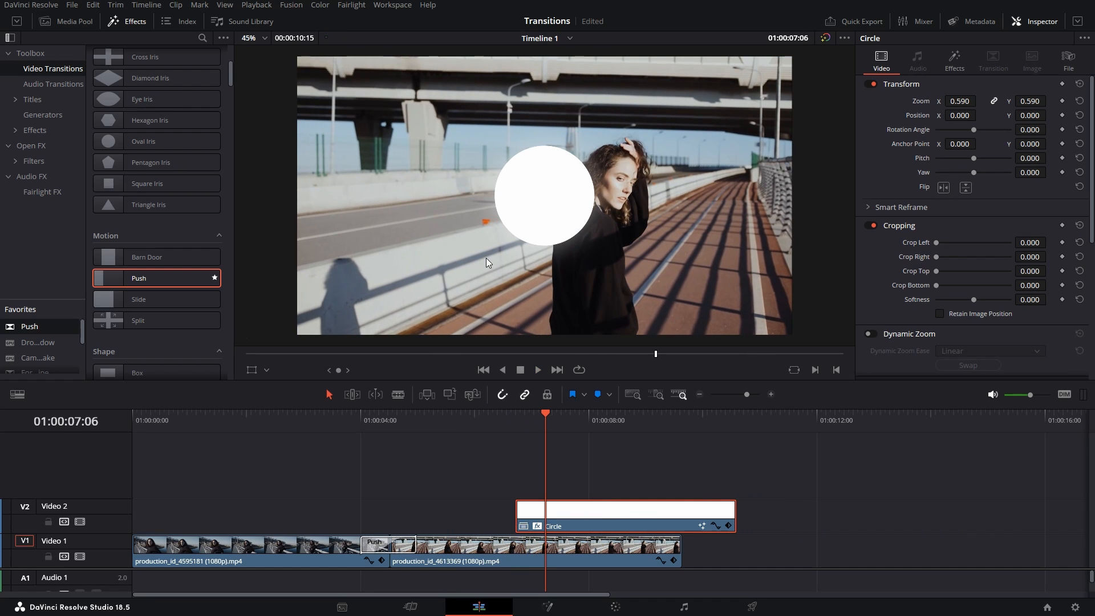
pyautogui.hotkey('ctrl', 's')
# - Add a Push transition to the Circle clip's start and play its entrance
pyautogui.moveTo(163, 279); pyautogui.dragTo(520, 508)
pyautogui.click(487, 423)
pyautogui.press('space')
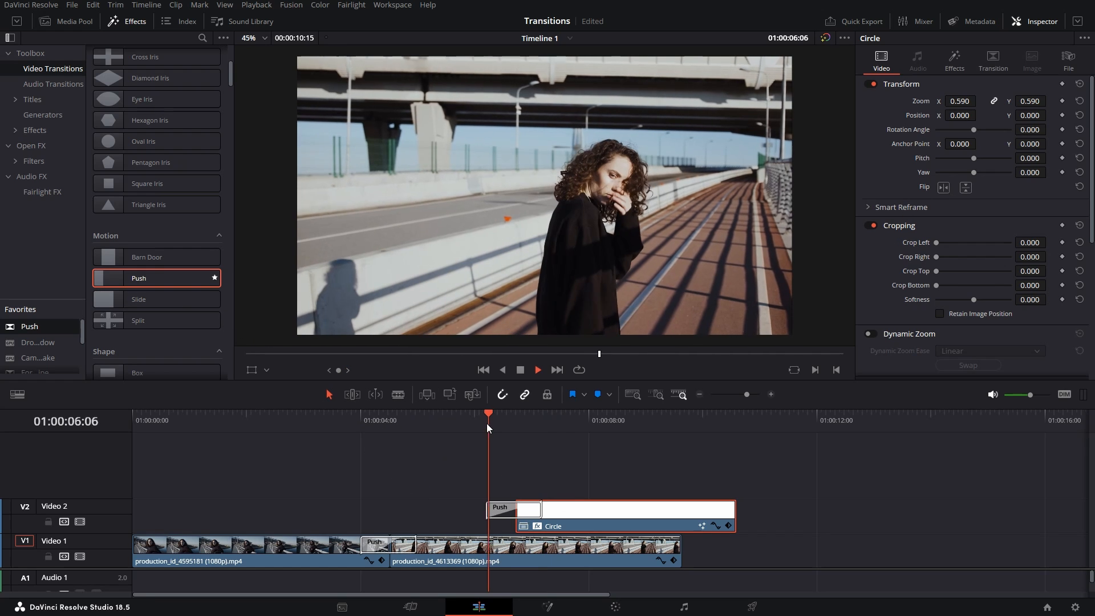
pyautogui.press('space')
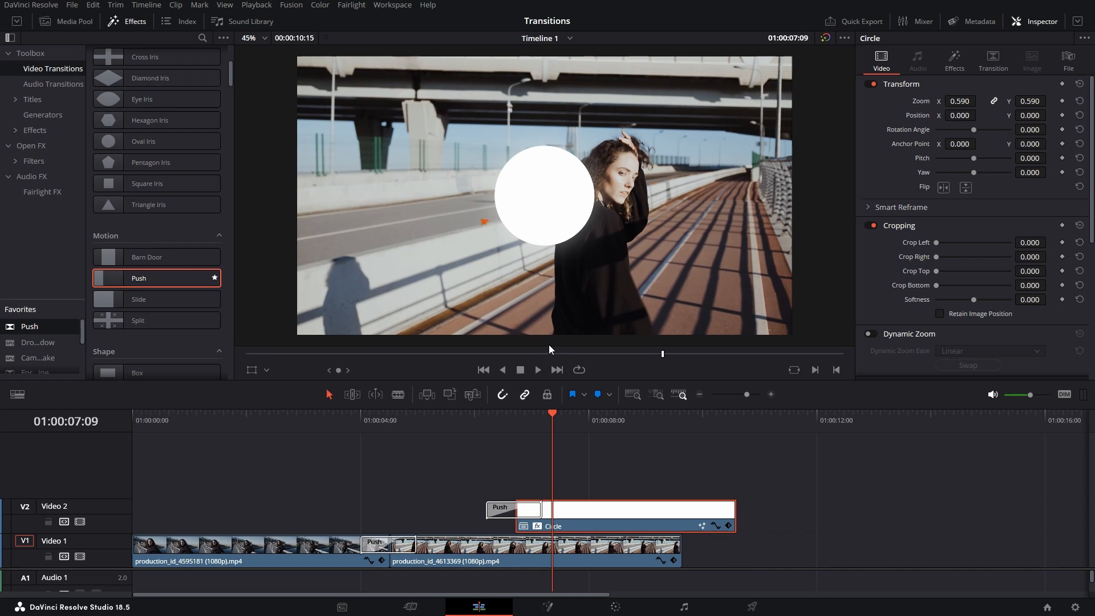
# - Move the Circle clip later, past the Video 1 footage, and replay its entrance
pyautogui.hotkey('ctrl', '-')
pyautogui.moveTo(398, 526); pyautogui.dragTo(549, 527)
pyautogui.click(450, 423)
pyautogui.press('space')
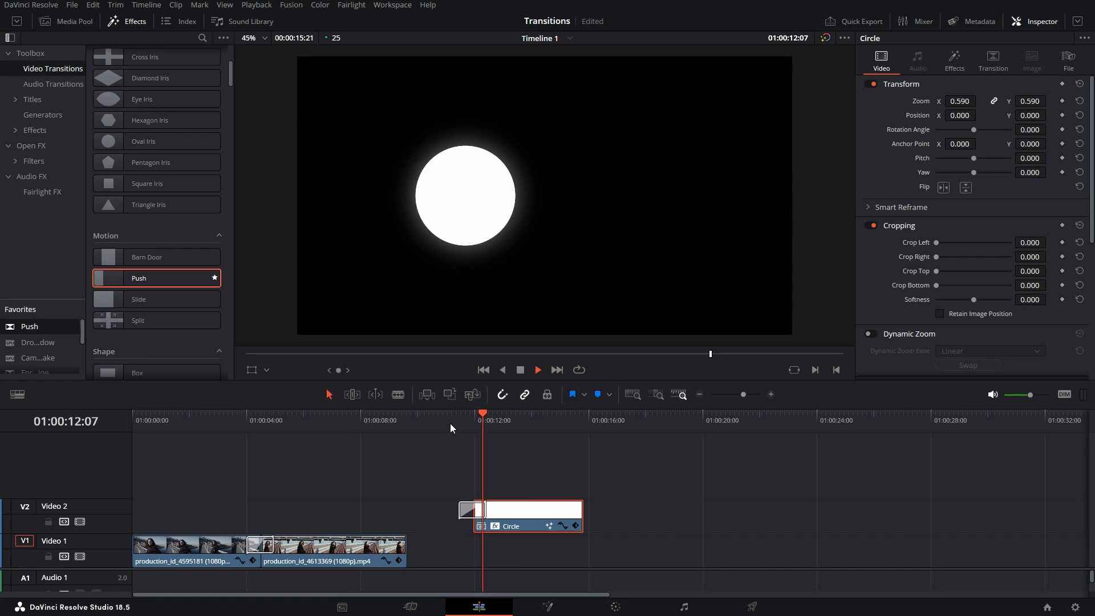
# - Give the circle's Push transition on Video 2 the Out ease
pyautogui.press('space')
pyautogui.hotkey('ctrl', '=')
pyautogui.click(546, 515)
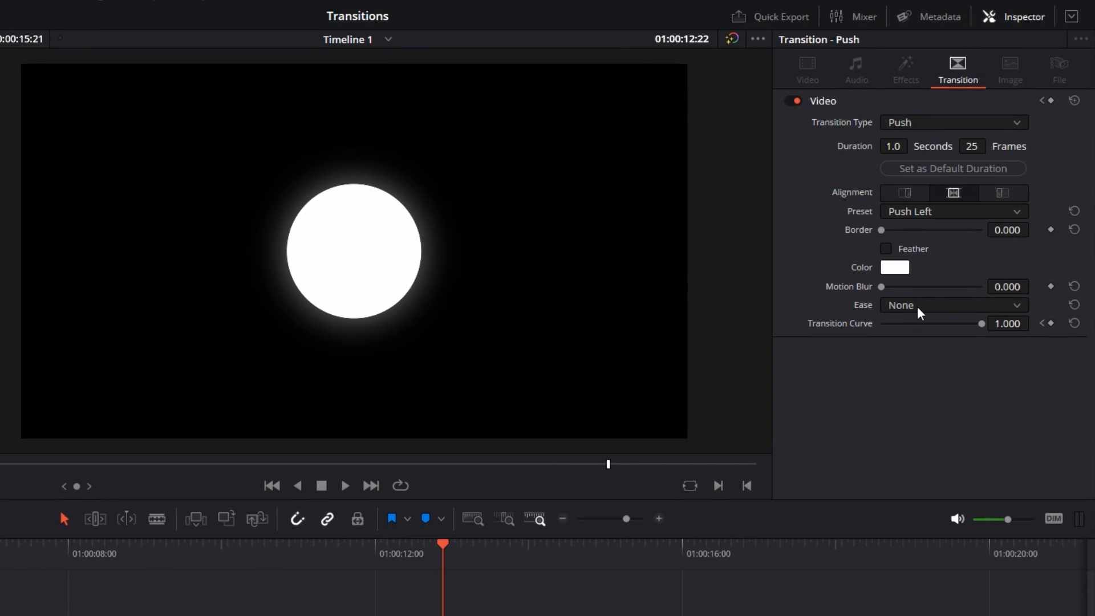
pyautogui.click(917, 306)
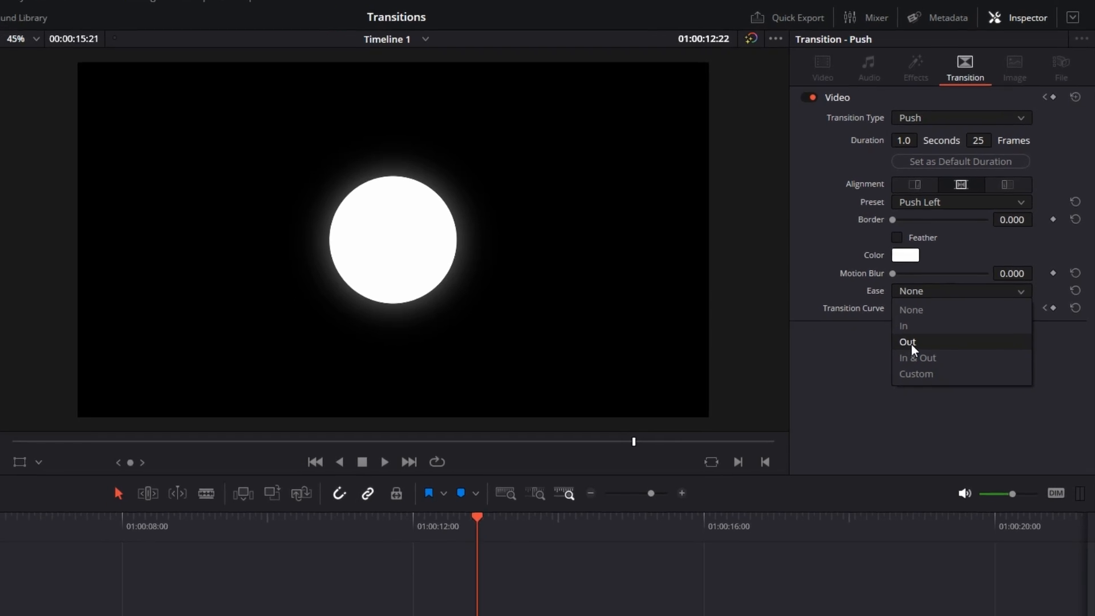
pyautogui.click(901, 361)
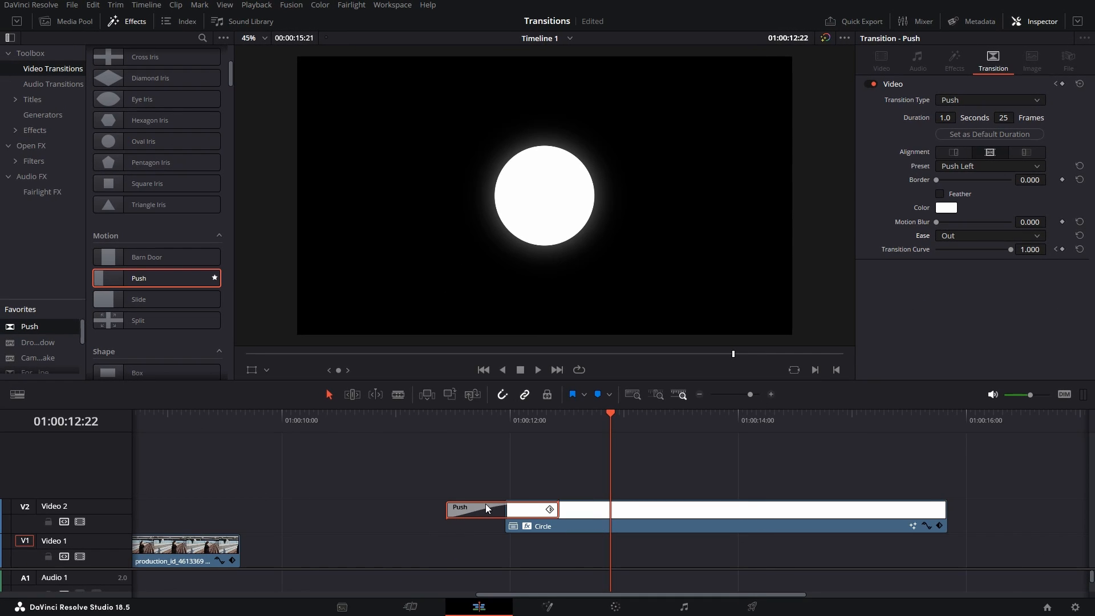
# - Open the Push transition's keyframe curve editor, then collapse it again
pyautogui.click(550, 509)
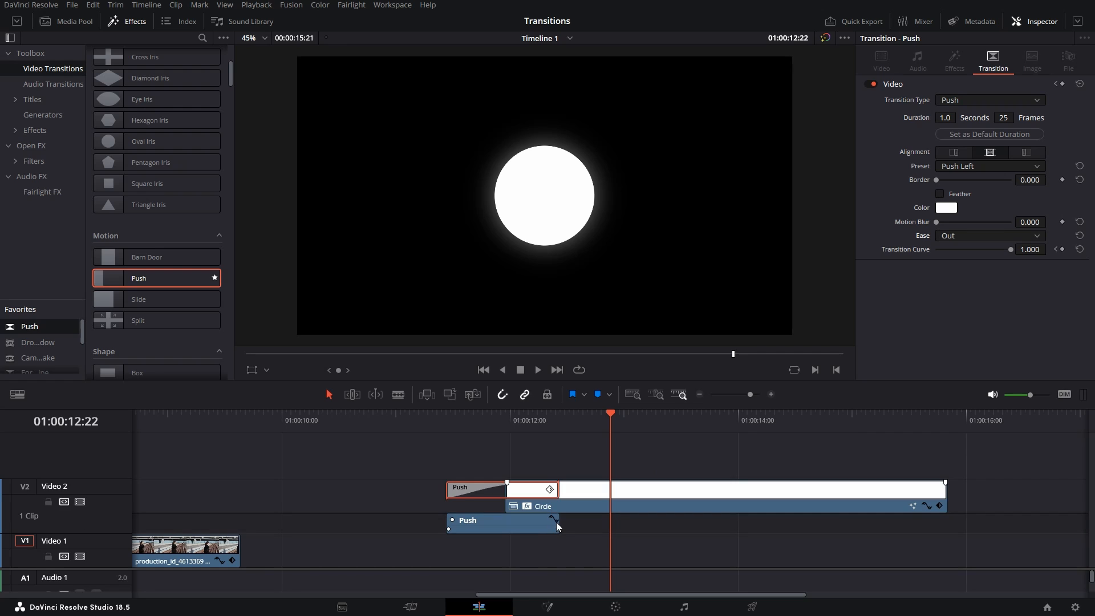
pyautogui.click(554, 520)
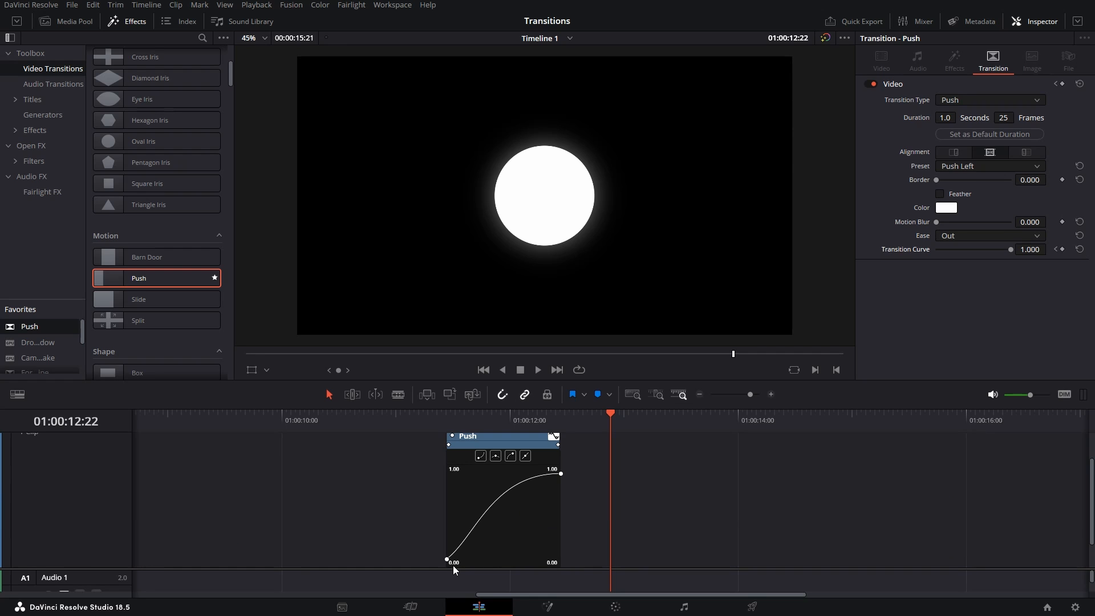
pyautogui.scroll(2, 546, 487)
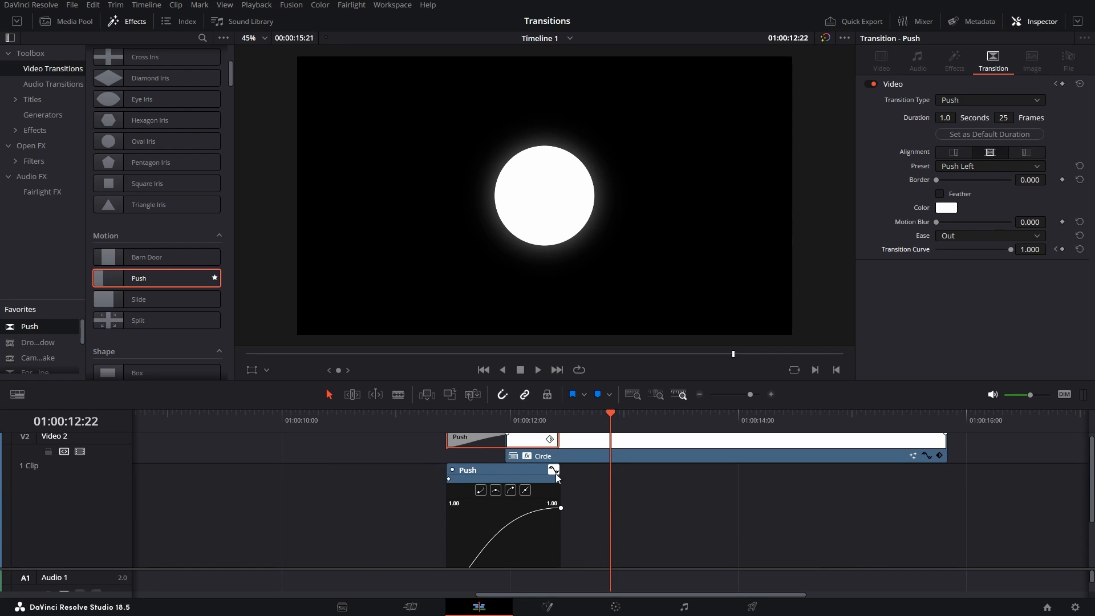
pyautogui.click(550, 439)
# - Play the white circle pushing in from just before the clip, twice
pyautogui.click(412, 424)
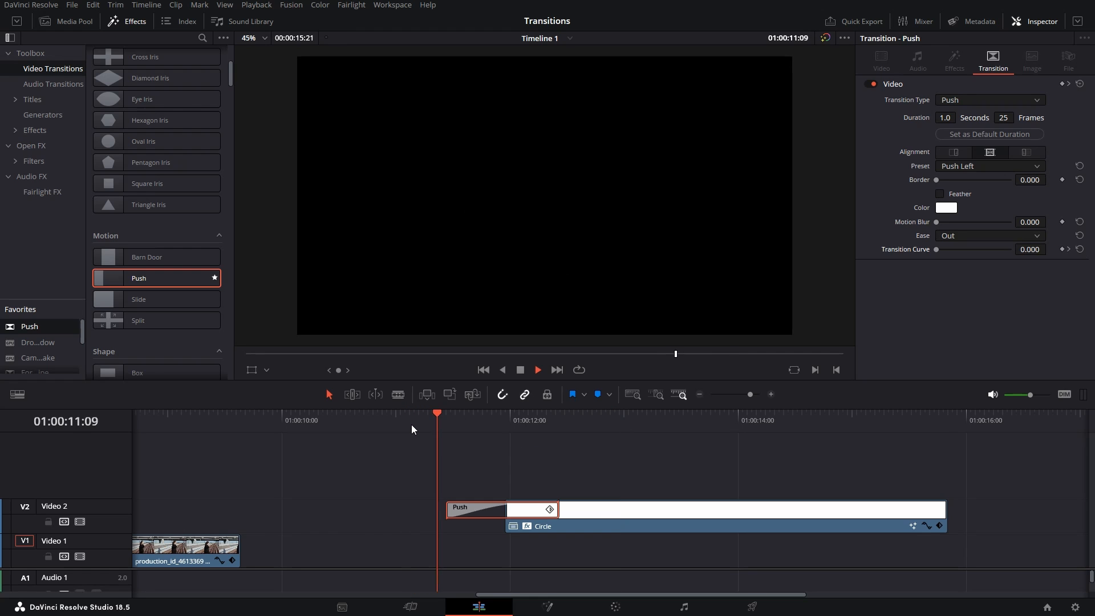
pyautogui.press('space')
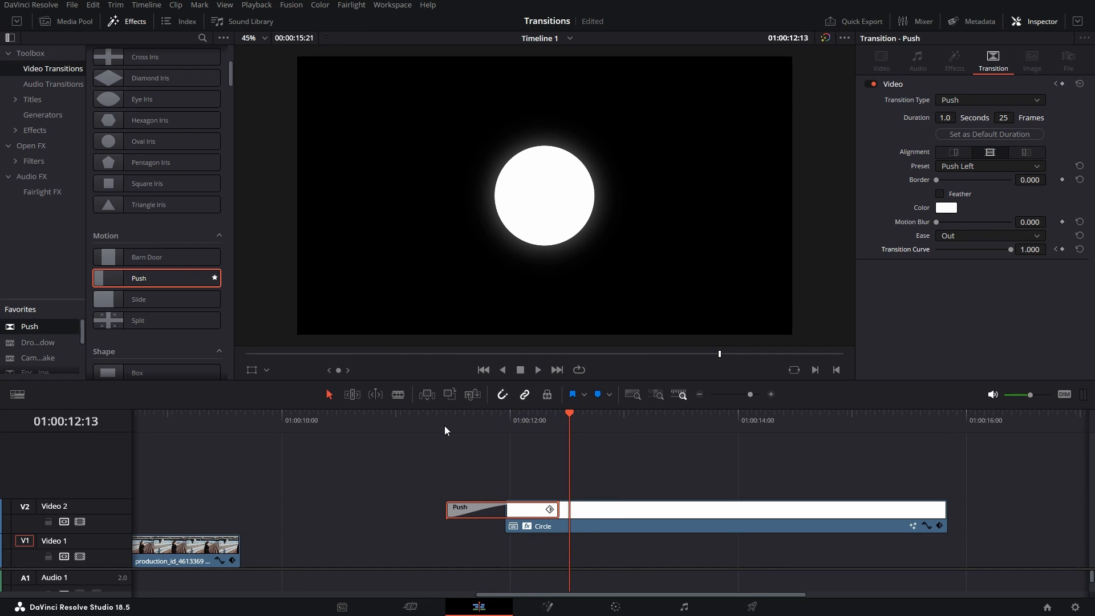
pyautogui.click(459, 425)
pyautogui.press('space')
pyautogui.press('space')
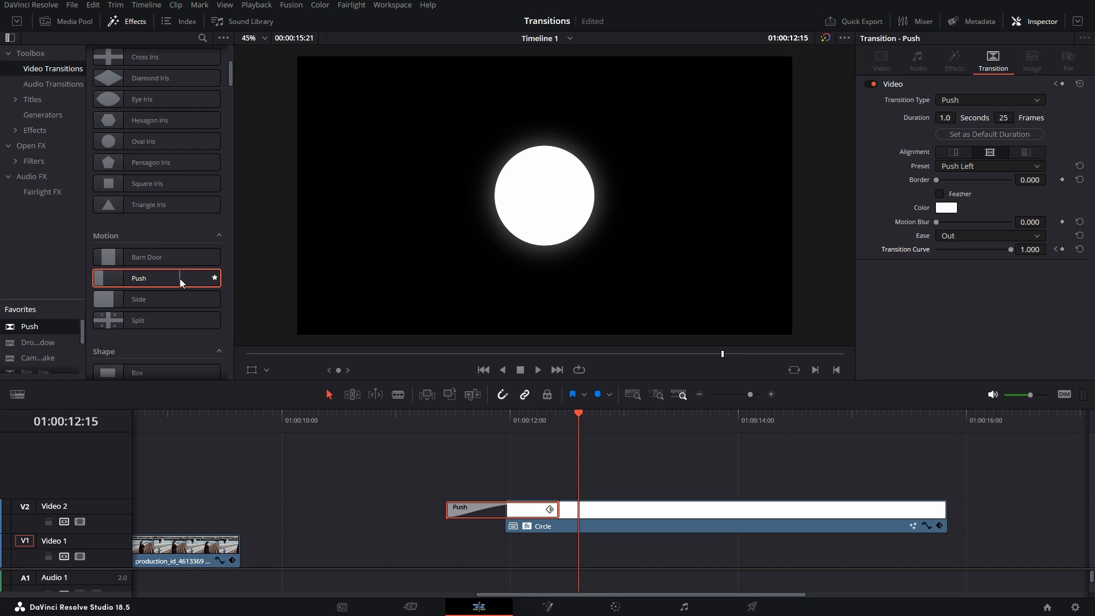
# - Add a Push transition at the Circle clip's end with the In ease
pyautogui.moveTo(182, 283); pyautogui.dragTo(968, 515)
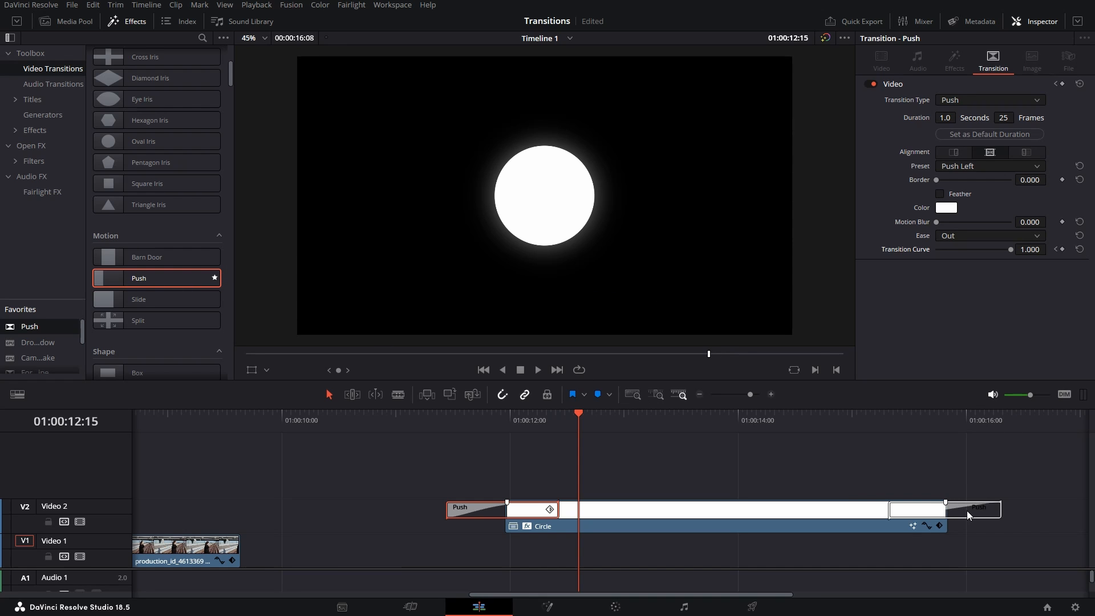
pyautogui.click(967, 511)
pyautogui.click(975, 236)
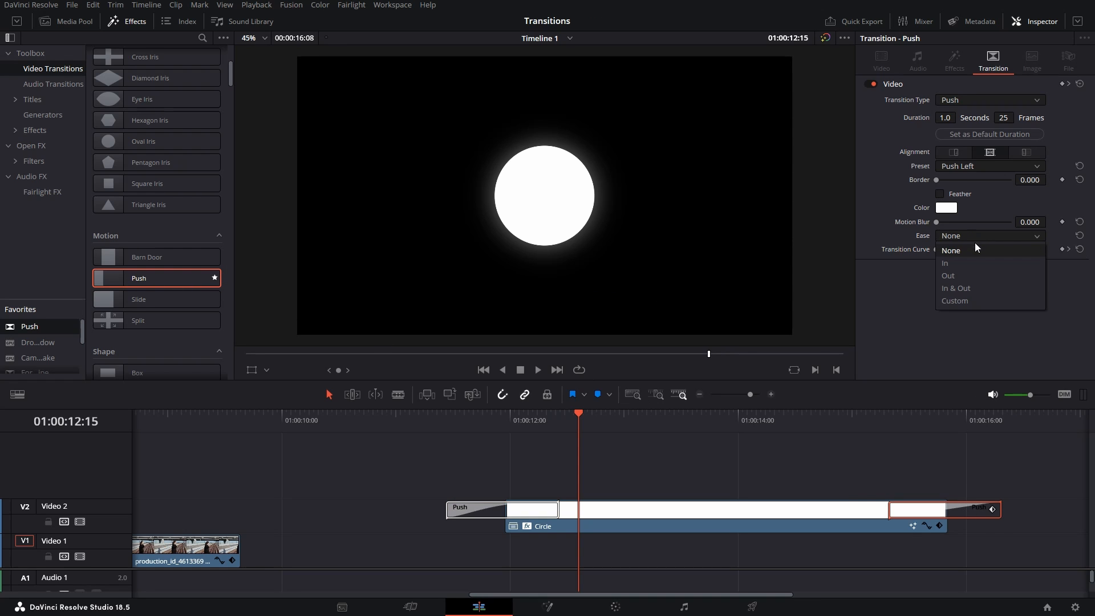
pyautogui.click(968, 264)
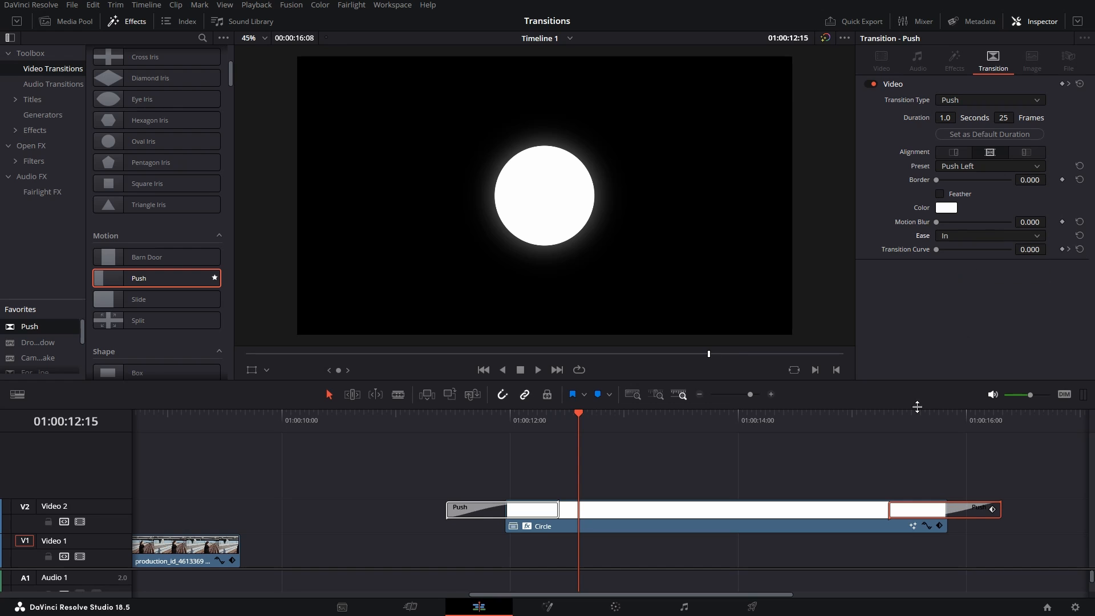
# - Preview the circle pushing out, save the project, and zoom out to both clips
pyautogui.click(890, 422)
pyautogui.press('space')
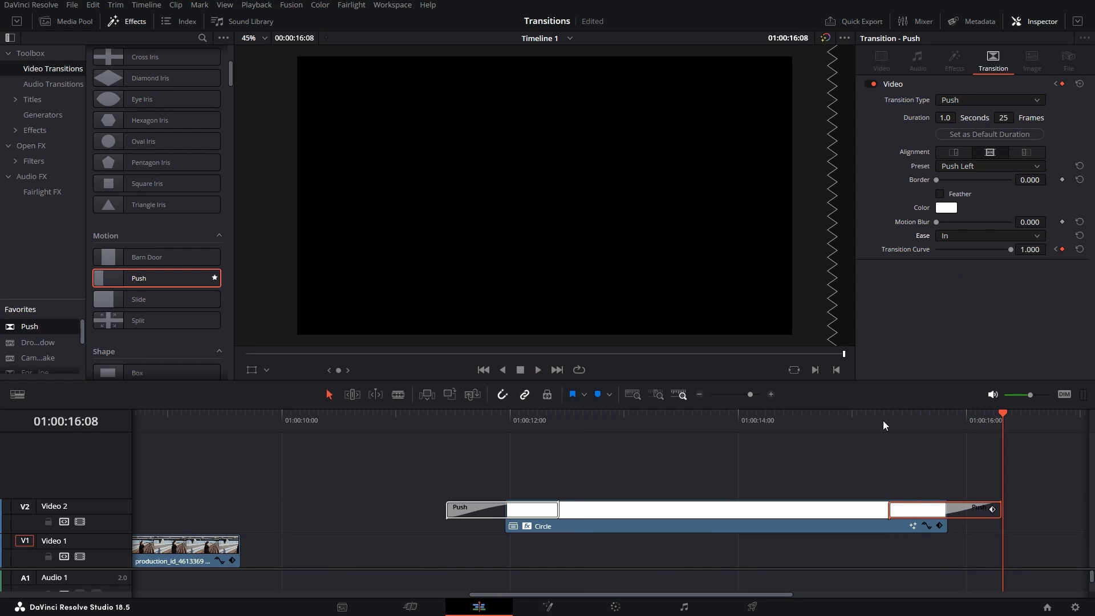
pyautogui.click(882, 420)
pyautogui.hotkey('ctrl', '-')
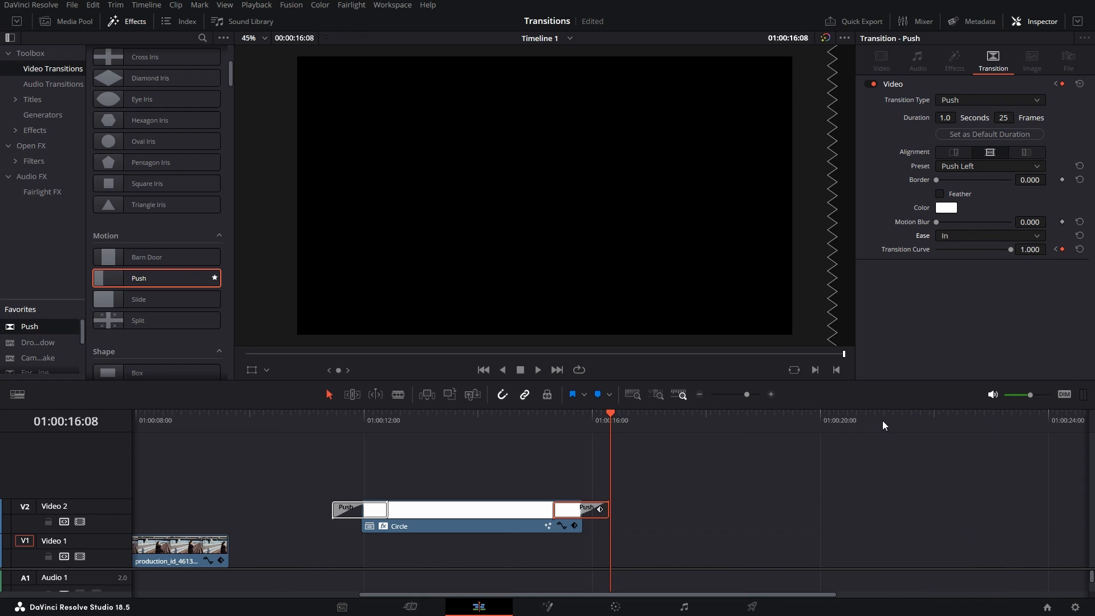
pyautogui.hotkey('ctrl', 's')
pyautogui.hotkey('ctrl', '-')
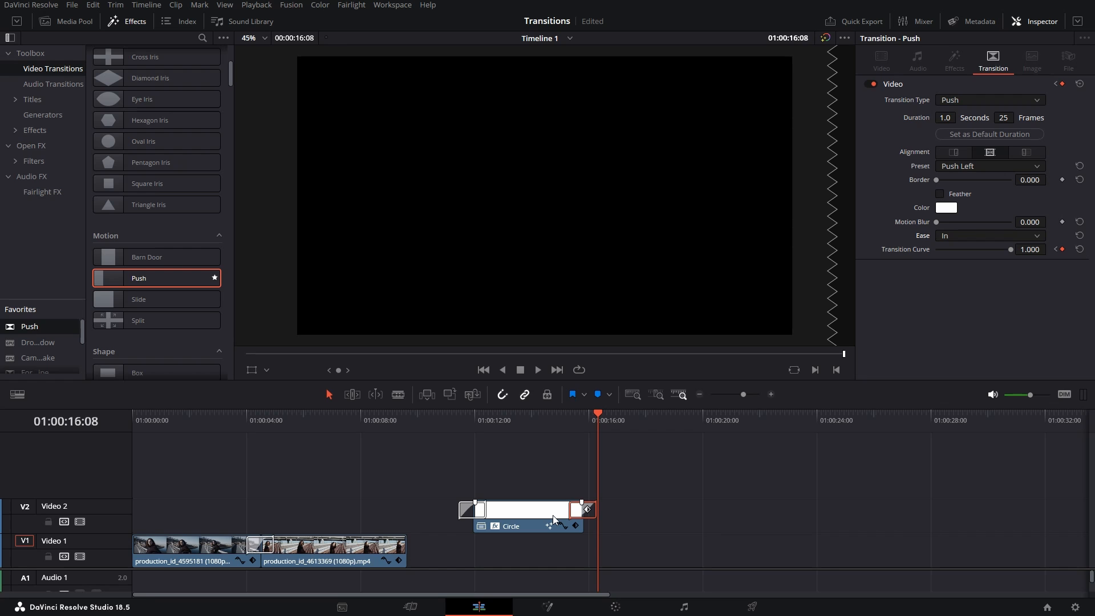
# - Select the Push transition between the two Video 1 clips and play it
pyautogui.click(250, 422)
pyautogui.hotkey('ctrl', '=')
pyautogui.hotkey('ctrl', '=')
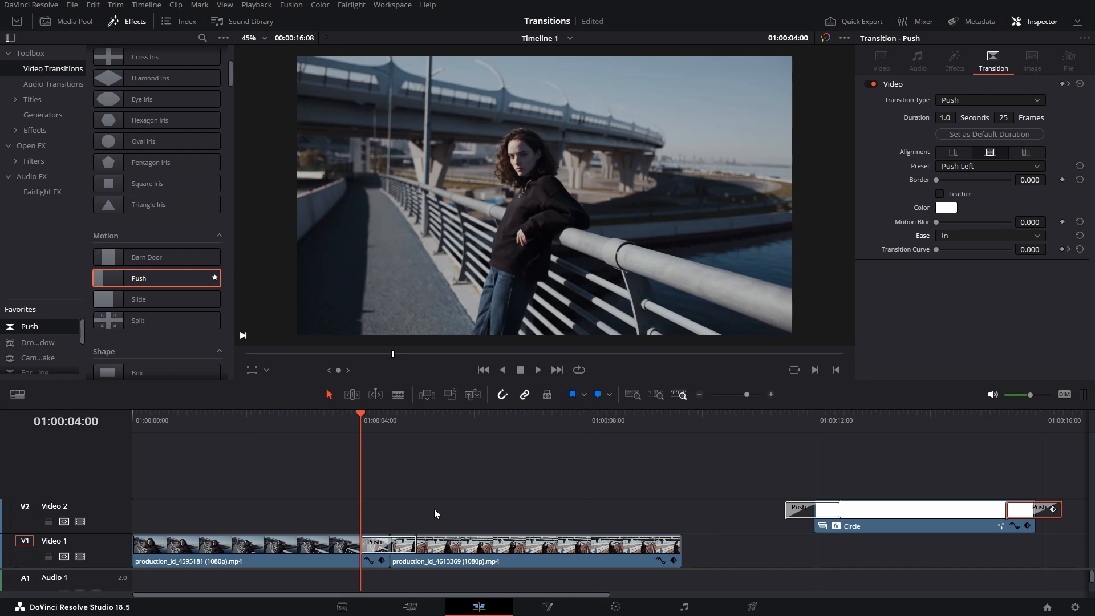
pyautogui.click(679, 543)
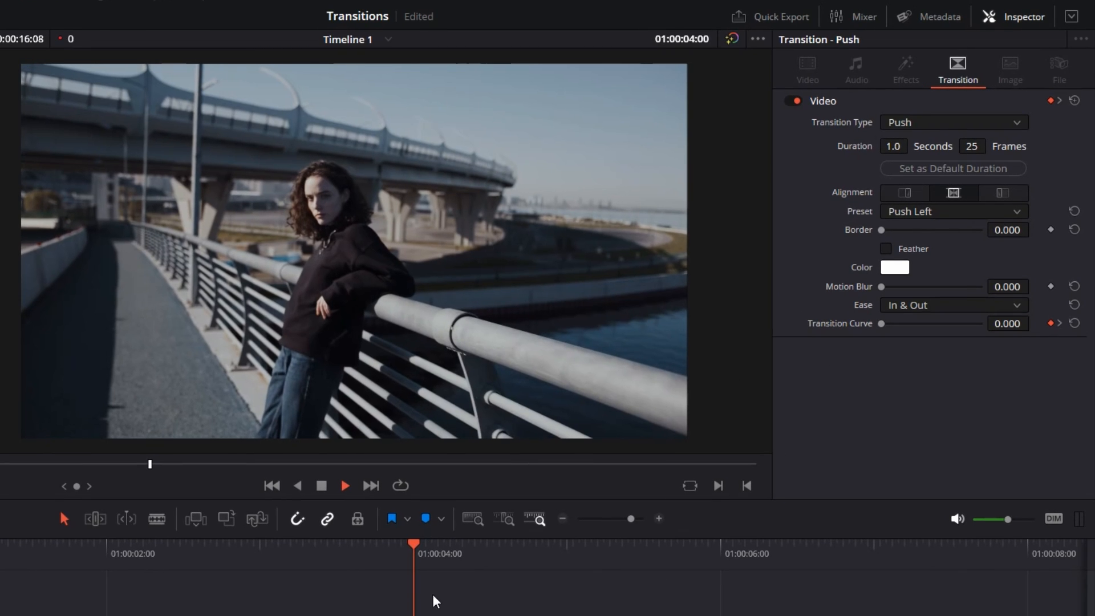
pyautogui.press('space')
pyautogui.click(432, 553)
# - Try the Push Right and Push Up presets, previewing each
pyautogui.click(953, 215)
pyautogui.click(936, 248)
pyautogui.press('space')
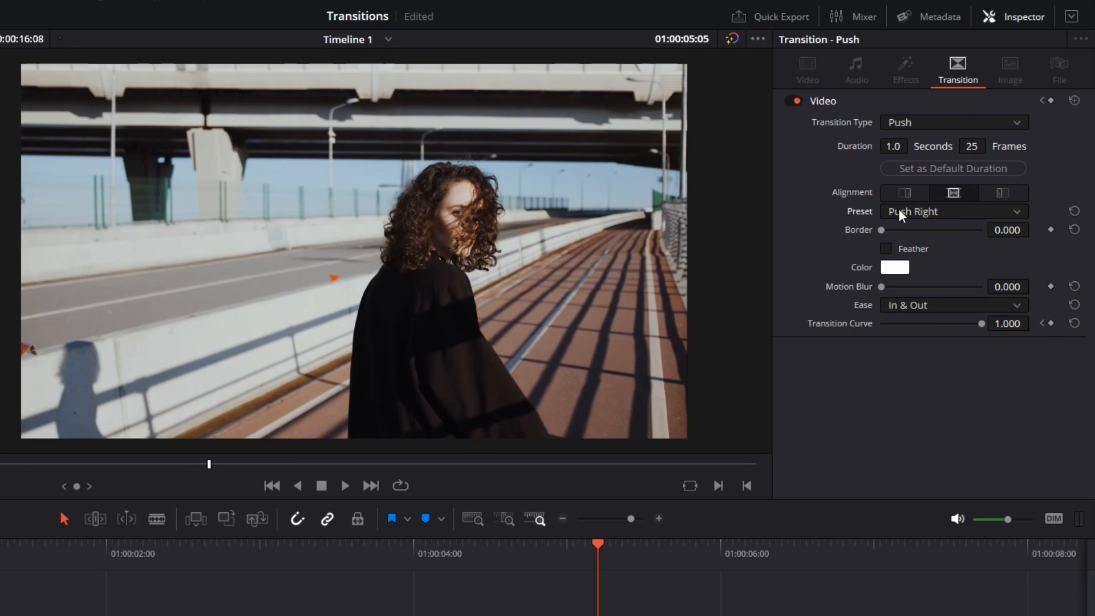
pyautogui.click(900, 216)
pyautogui.click(913, 264)
pyautogui.press('space')
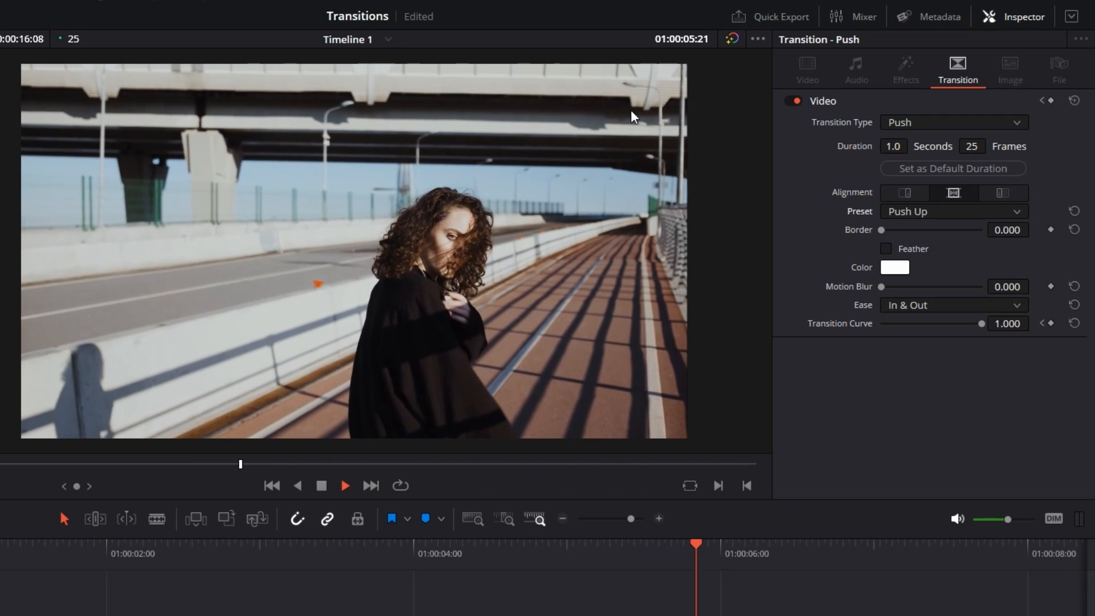
pyautogui.click(429, 549)
pyautogui.press('space')
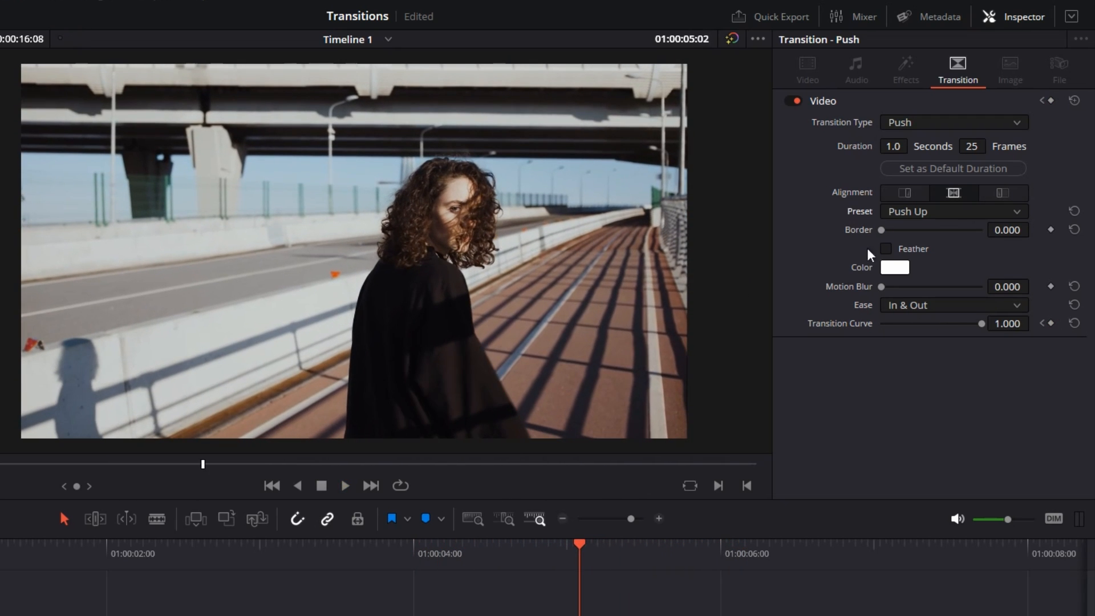
# - Use the Push Down preset, preview it, and park the playhead mid-transition
pyautogui.click(954, 215)
pyautogui.click(936, 281)
pyautogui.press('space')
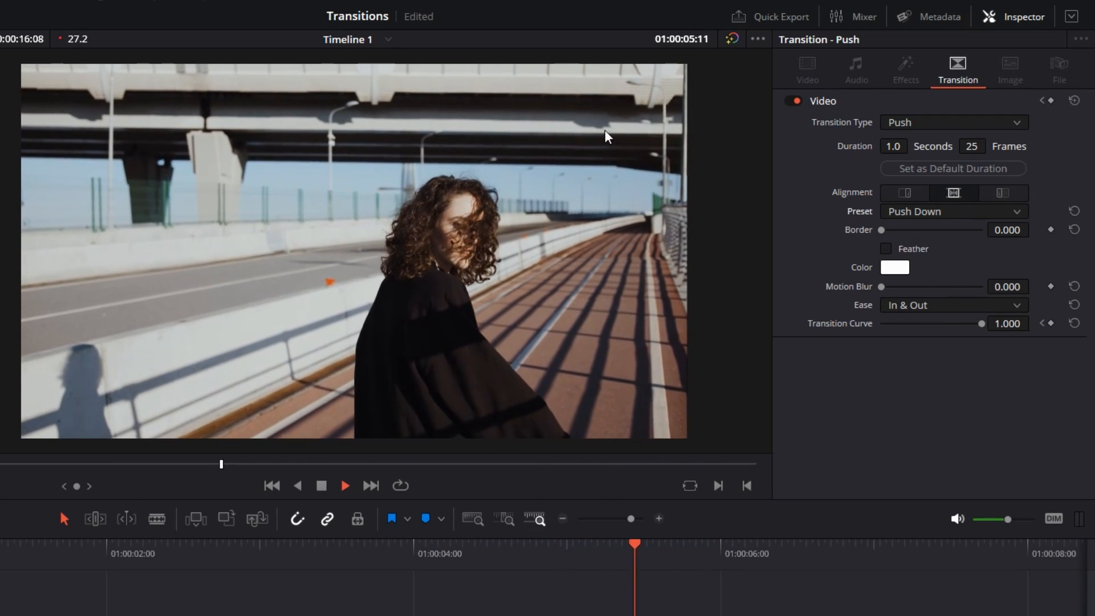
pyautogui.click(413, 548)
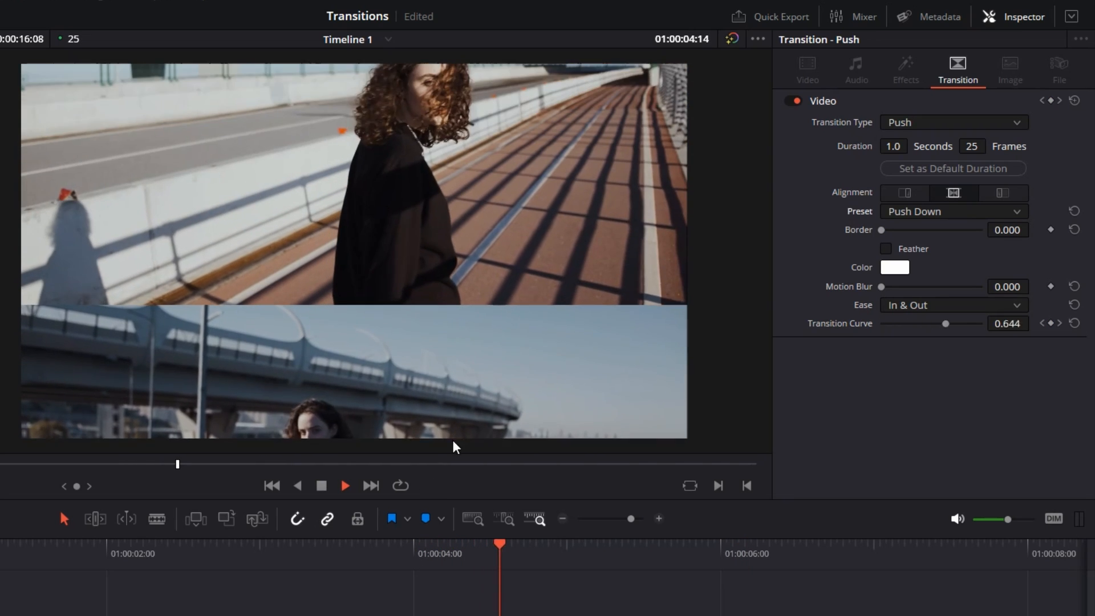
pyautogui.press('space')
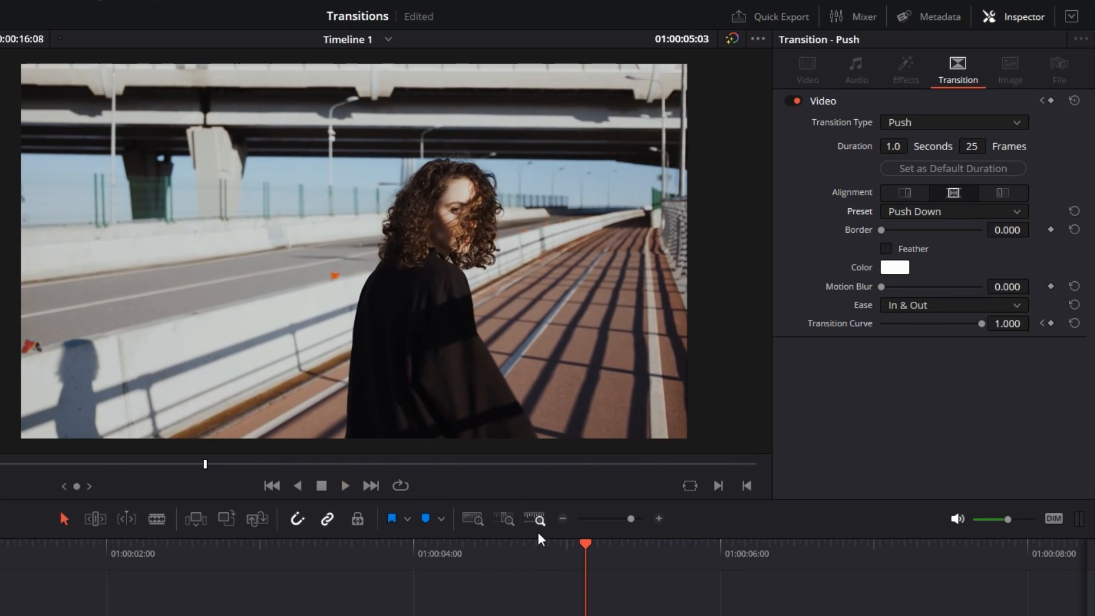
pyautogui.click(496, 559)
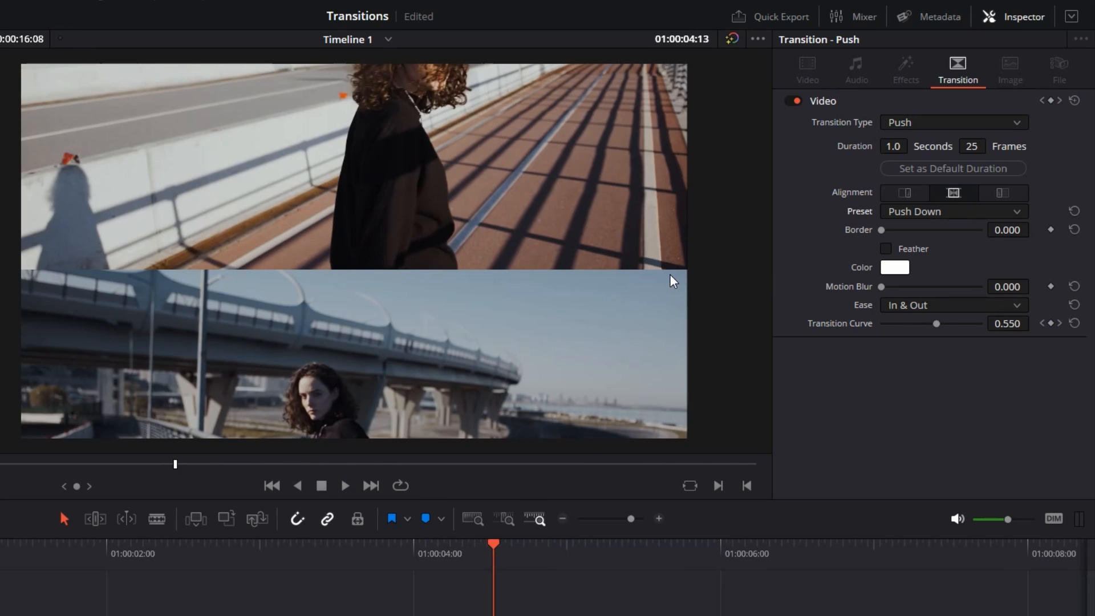
pyautogui.moveTo(882, 230); pyautogui.dragTo(895, 229)
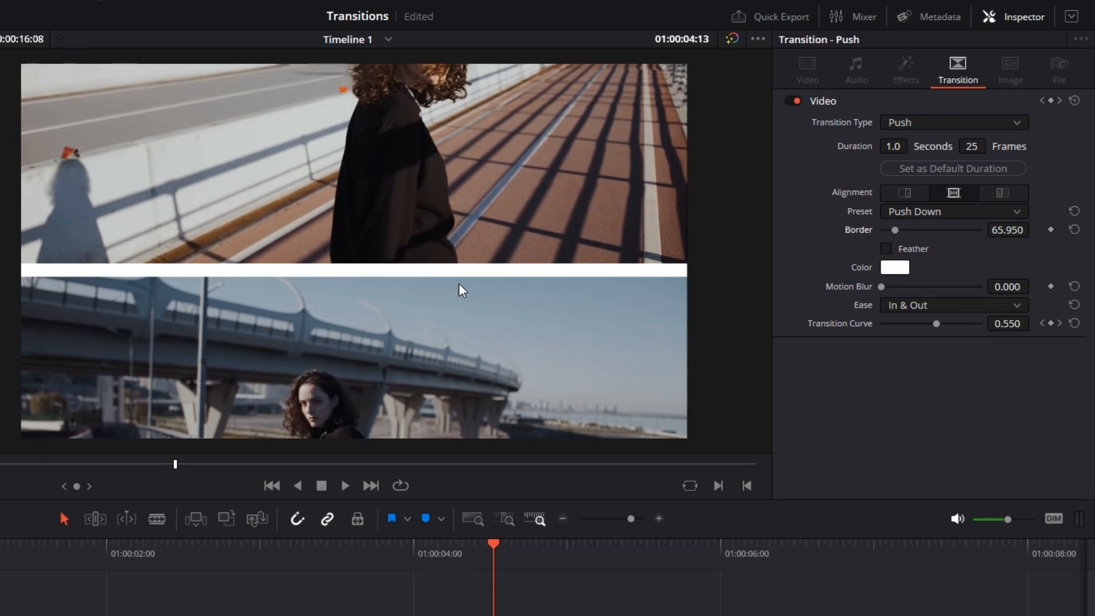
pyautogui.click(419, 562)
pyautogui.press('space')
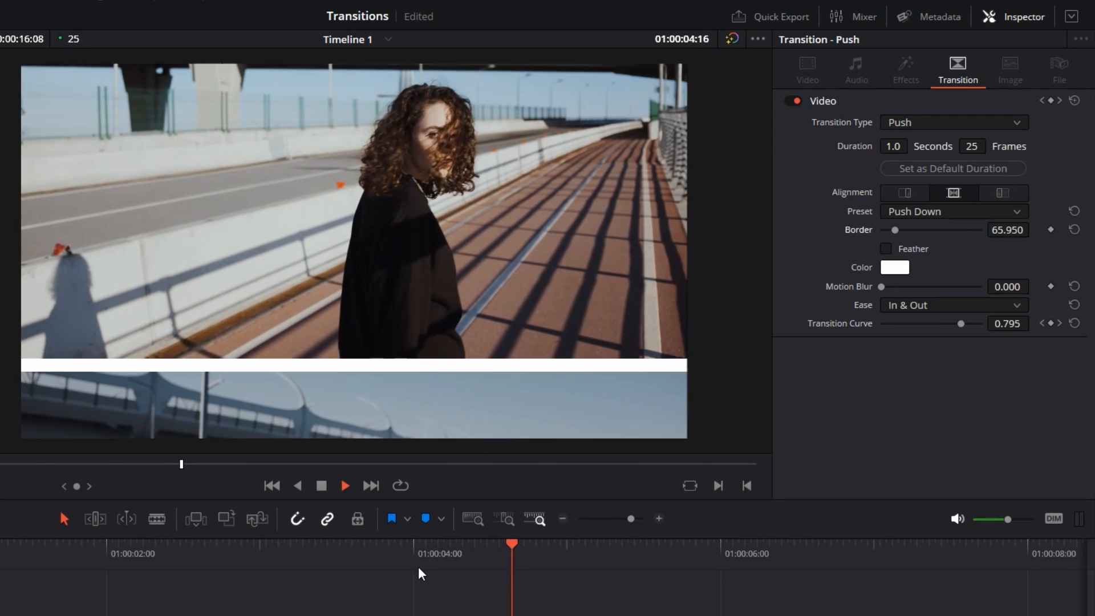
pyautogui.press('space')
pyautogui.click(475, 564)
pyautogui.click(893, 269)
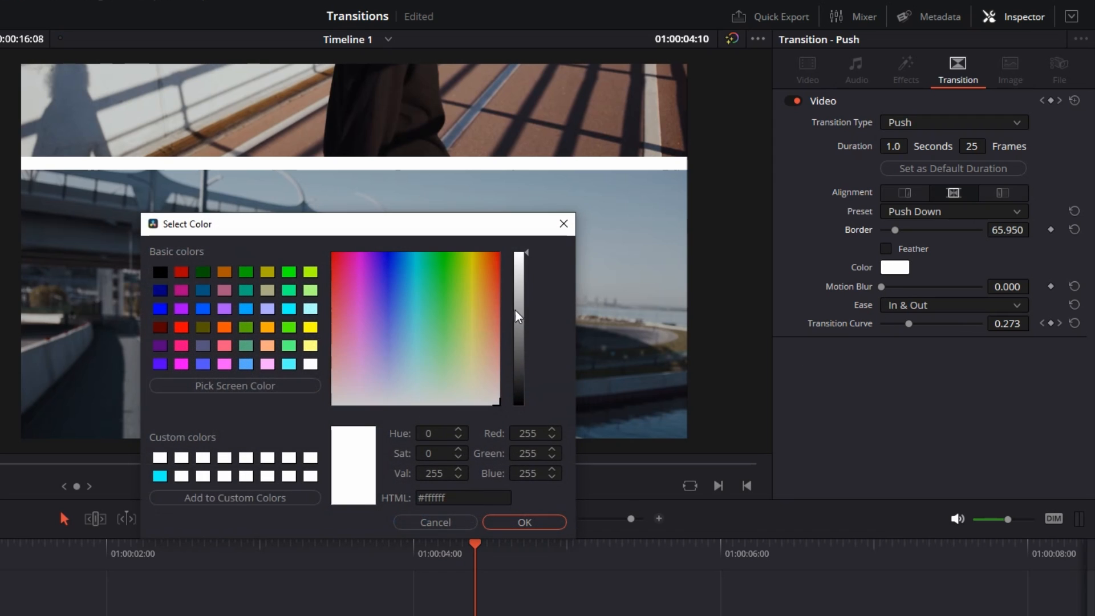
pyautogui.click(427, 254)
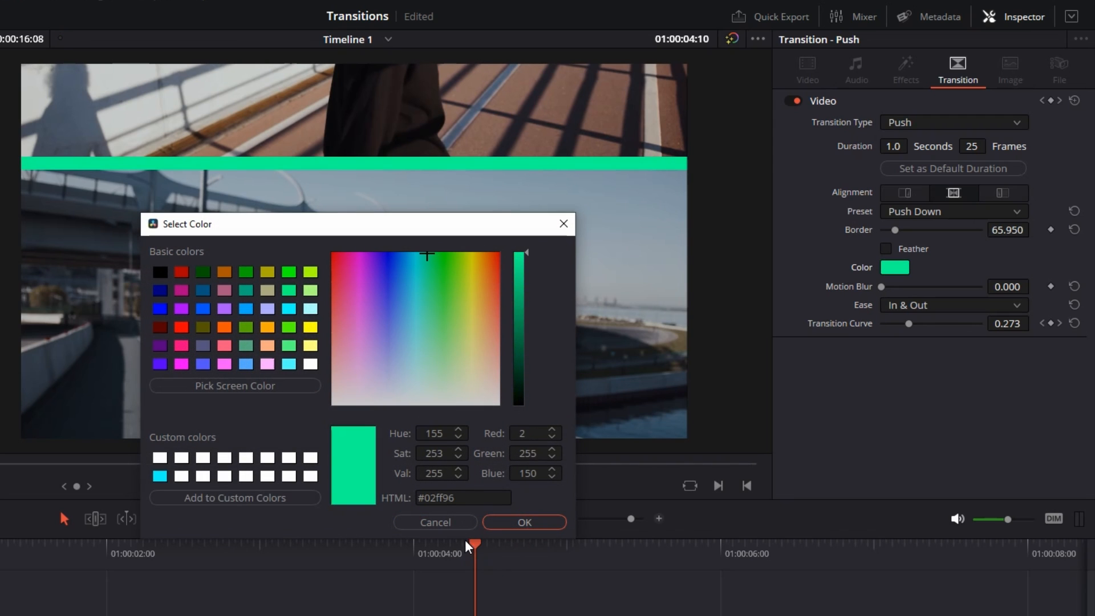
pyautogui.click(465, 524)
pyautogui.moveTo(899, 231); pyautogui.dragTo(848, 234)
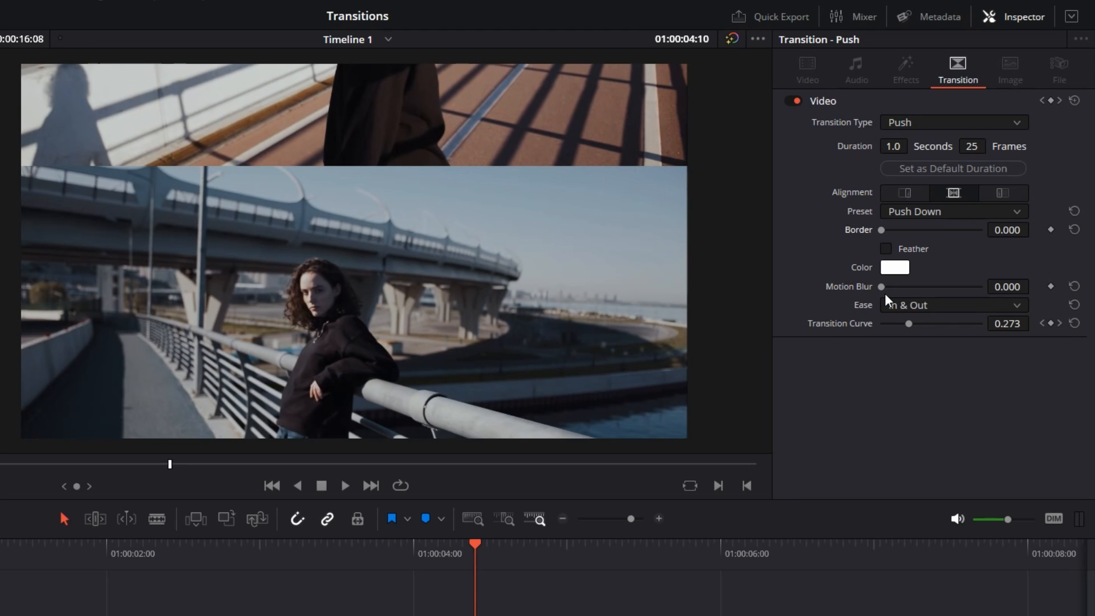
# - Set the Push transition's Motion Blur to 0.153 and preview it
pyautogui.moveTo(882, 286); pyautogui.dragTo(897, 287)
pyautogui.click(411, 556)
pyautogui.press('space')
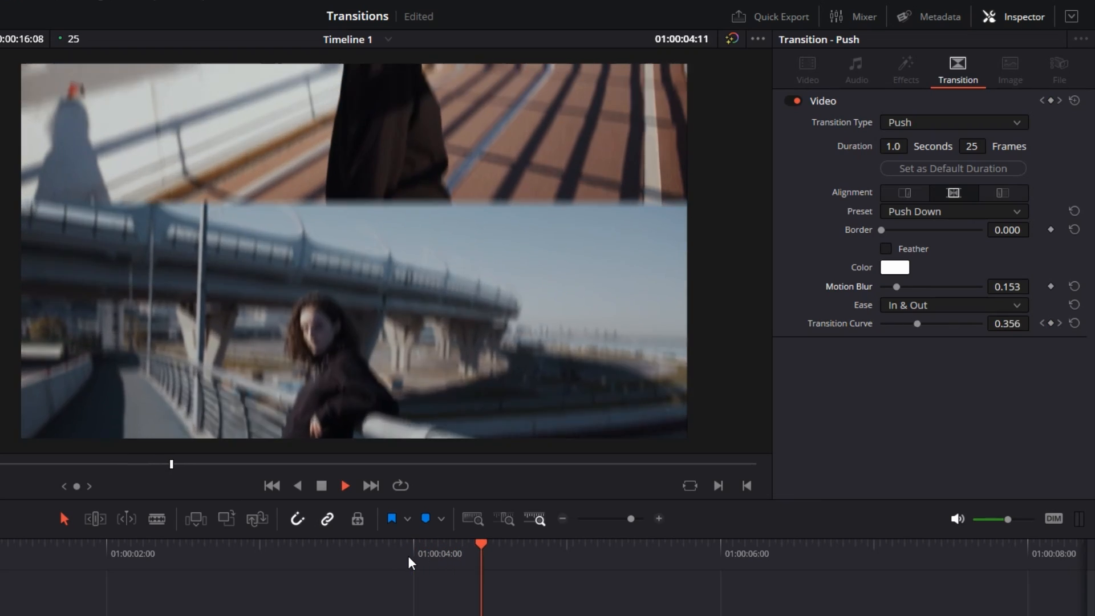
pyautogui.press('space')
# - Set the Preset to Push Left and Ease to In & Out, then exit full screen
pyautogui.click(913, 212)
pyautogui.click(913, 229)
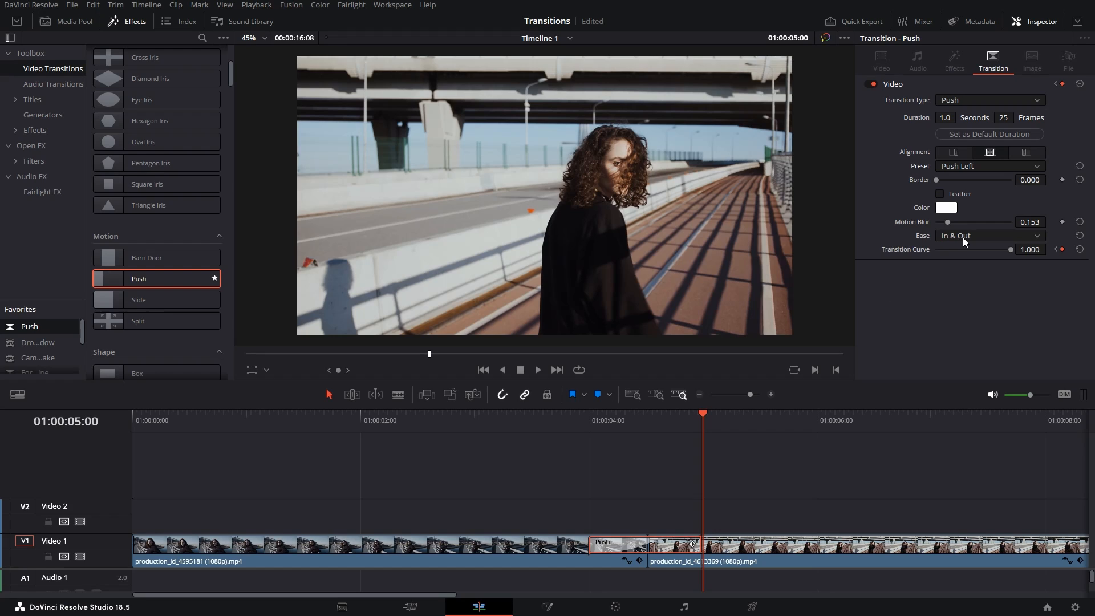
pyautogui.click(963, 234)
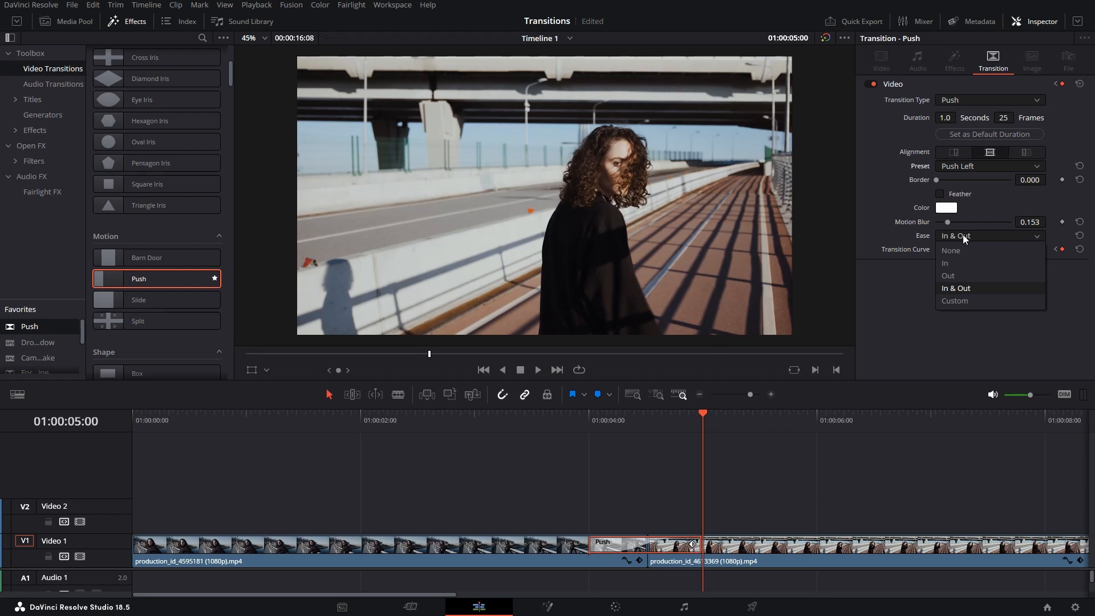
pyautogui.click(956, 290)
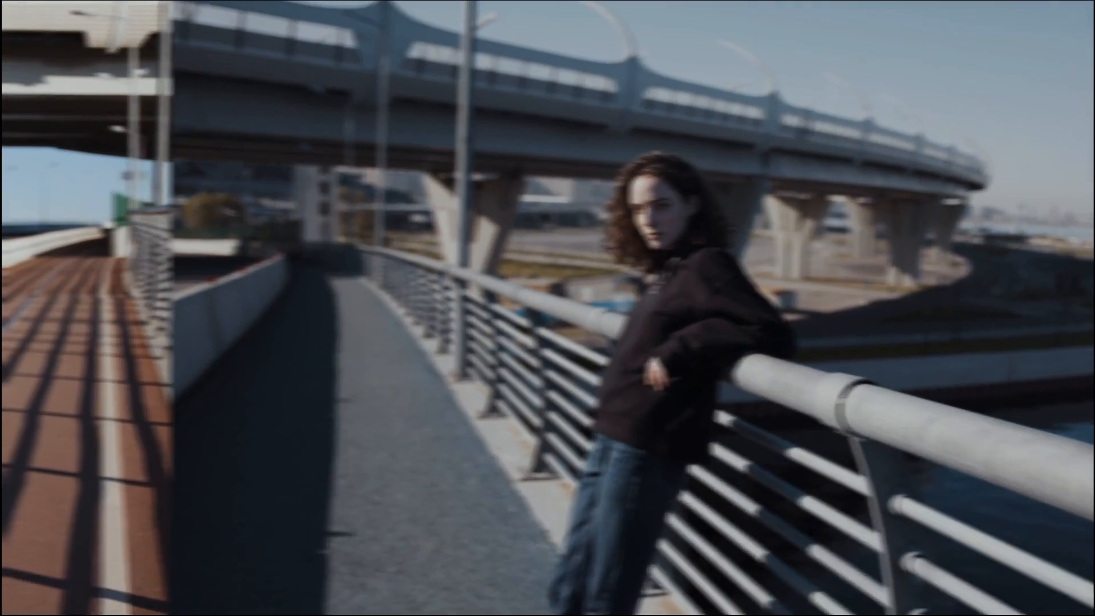
pyautogui.press('Escape')
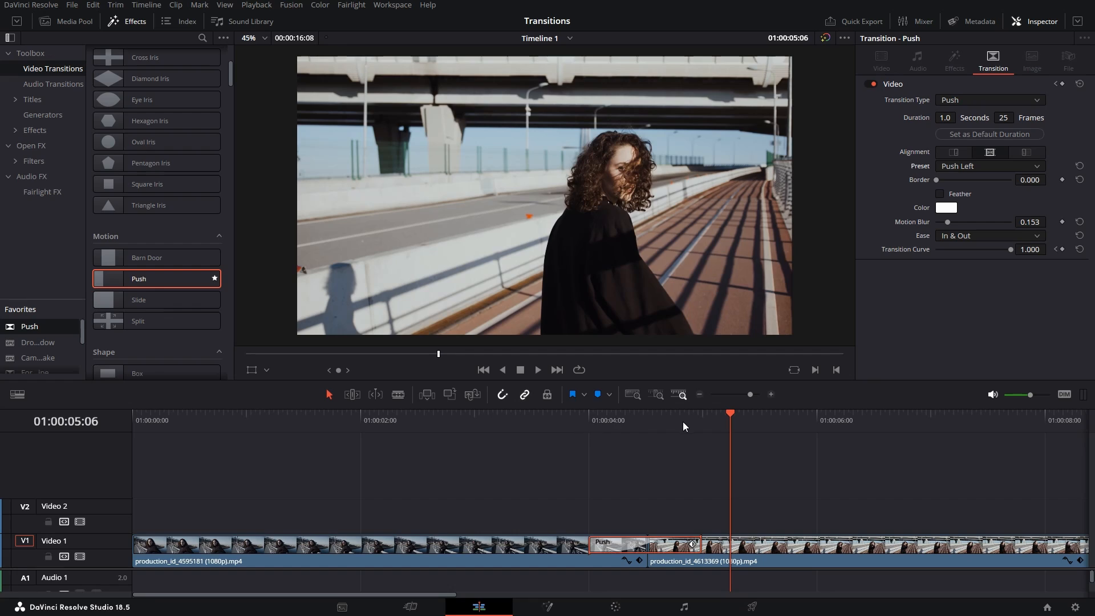